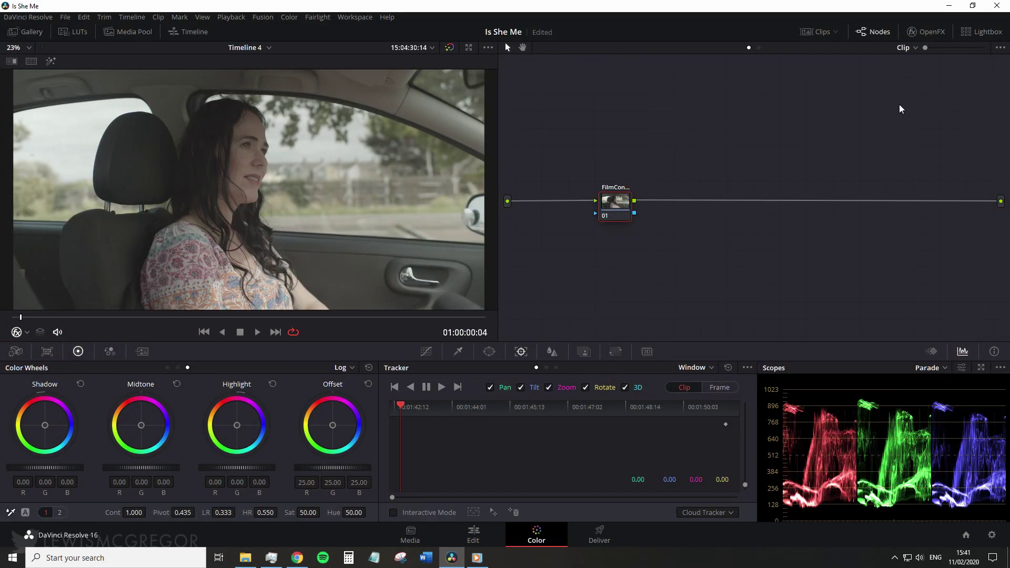
Apply FilmConvert Pro 2.20 to node 01, matched to Blackmagic Pocket Cinema Camera 4K, Film profile
left_click(923, 33)
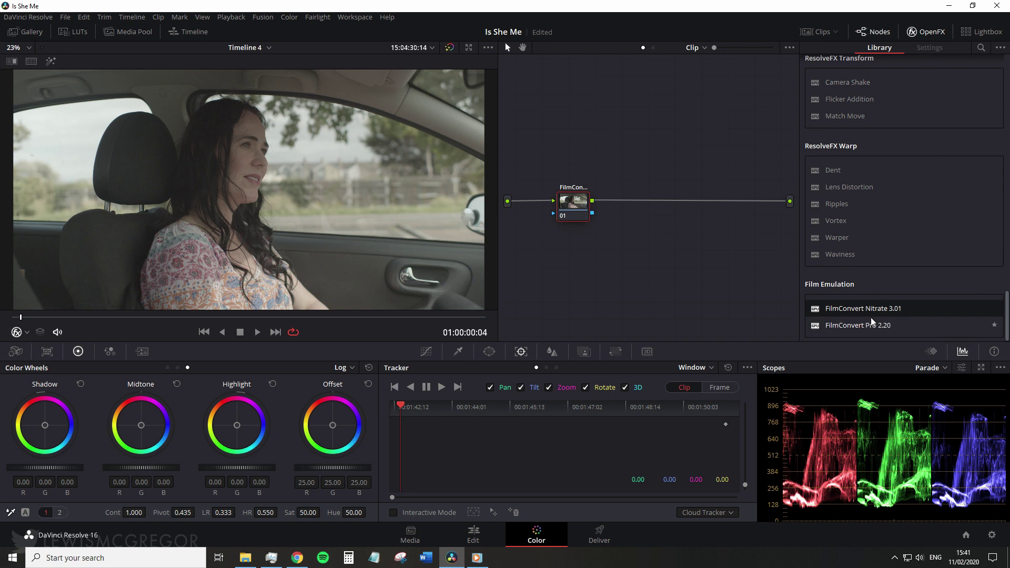
left_click_drag(872, 323, 573, 203)
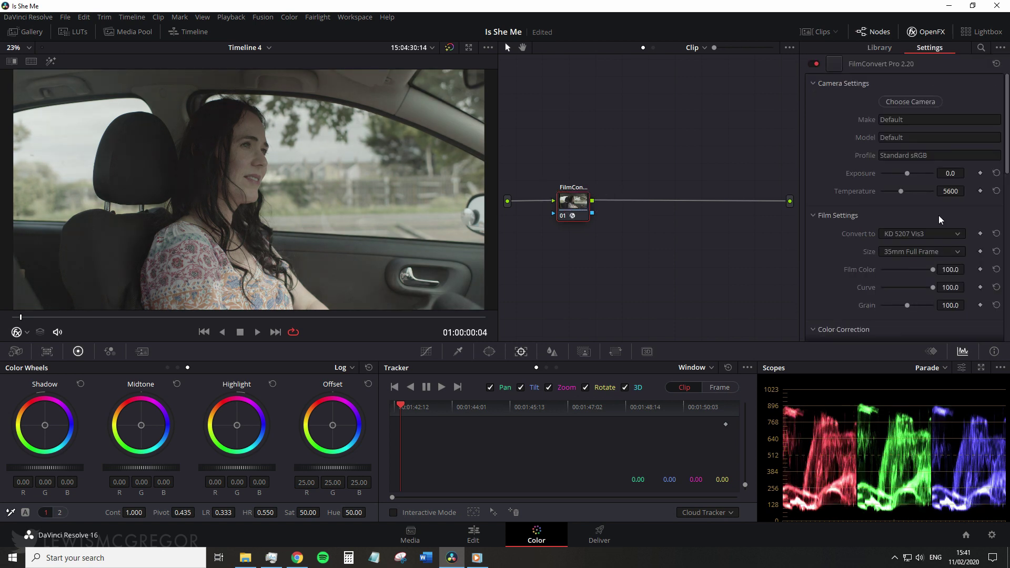
left_click(904, 103)
left_click(861, 85)
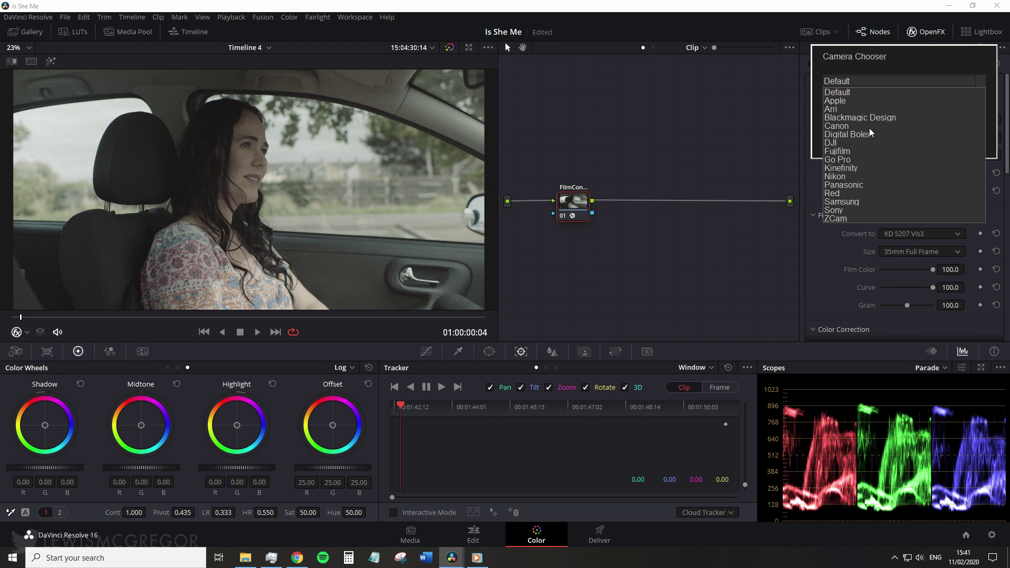
left_click(871, 120)
left_click(871, 102)
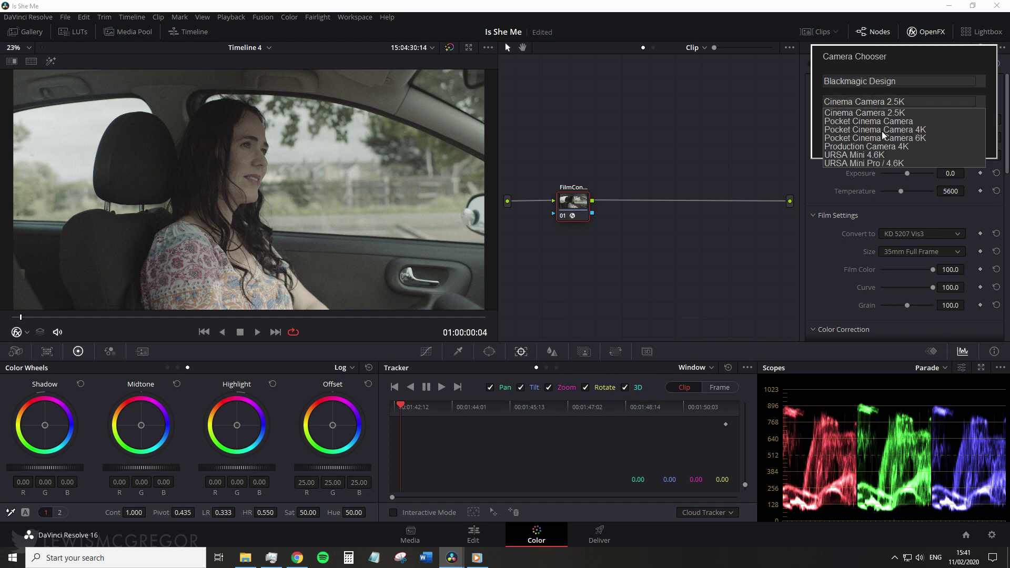
left_click(882, 130)
left_click(917, 123)
left_click(919, 151)
left_click(930, 139)
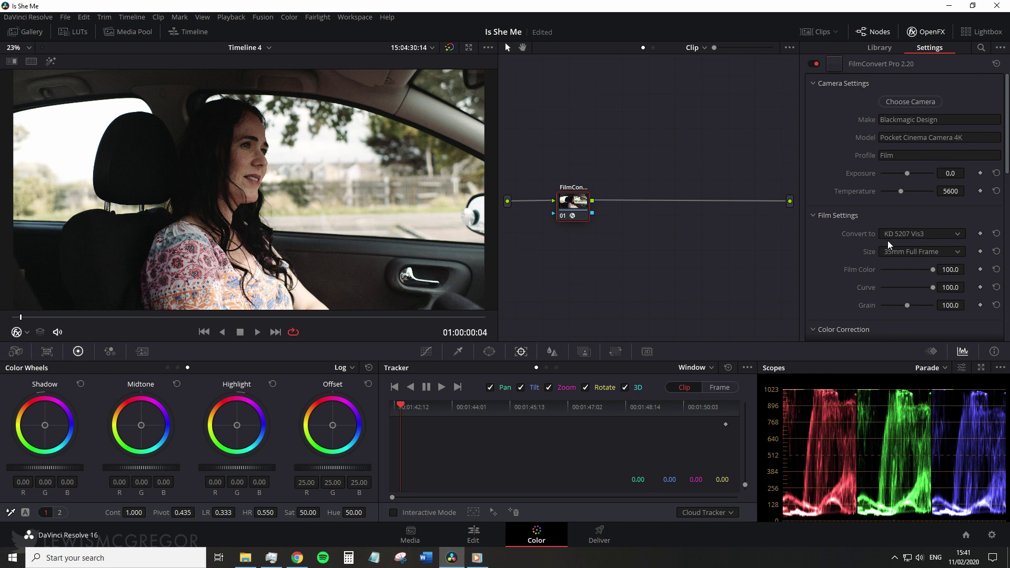
Widen the node graph and raise the FilmConvert exposure to 9.1
left_click_drag(497, 293, 461, 294)
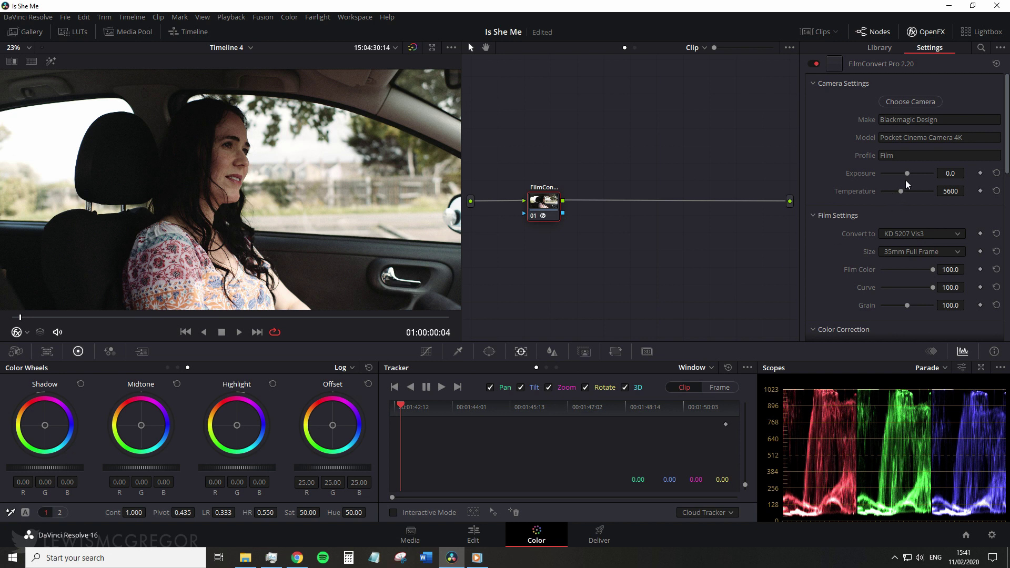
left_click_drag(907, 175, 904, 192)
scroll(869, 261, "down", 1)
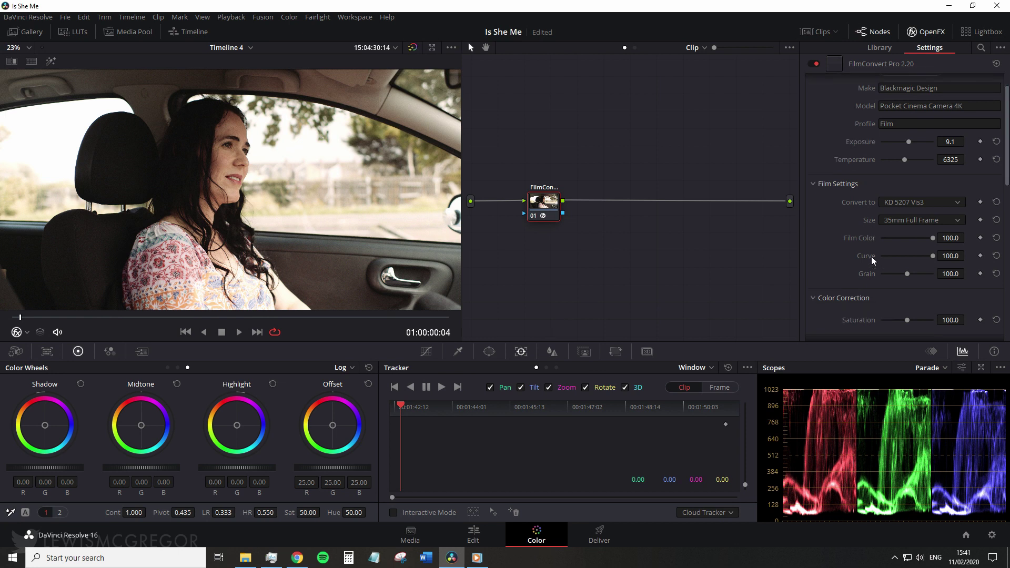
Try stocks KD 5213 Vis3, FJ 8543 VD, FJ Ast 100, KD P400 Ptra, FJ H400 Pro, then reselect KD 5207 Vis3
left_click(901, 204)
left_click(910, 230)
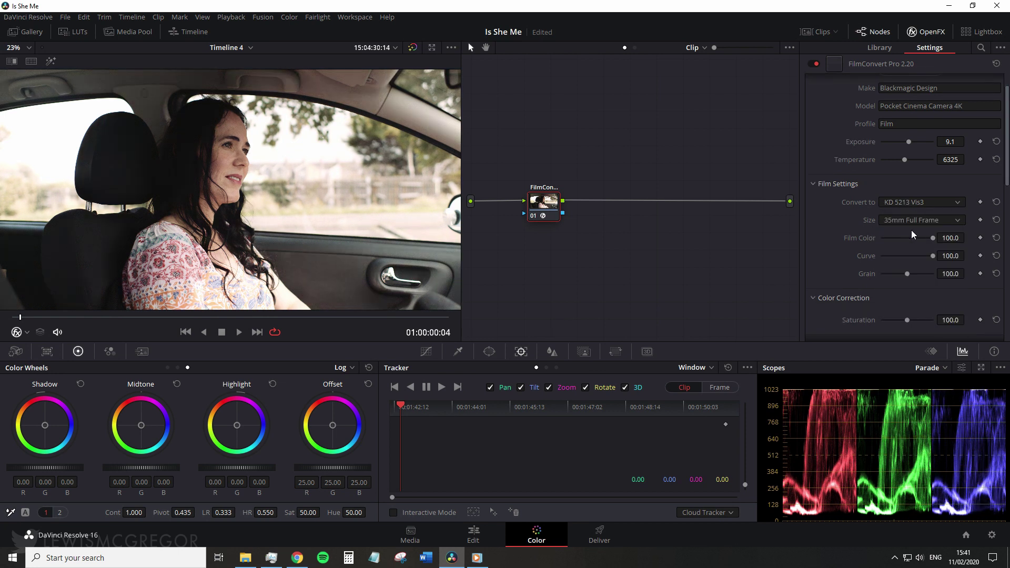
left_click(912, 205)
left_click(909, 239)
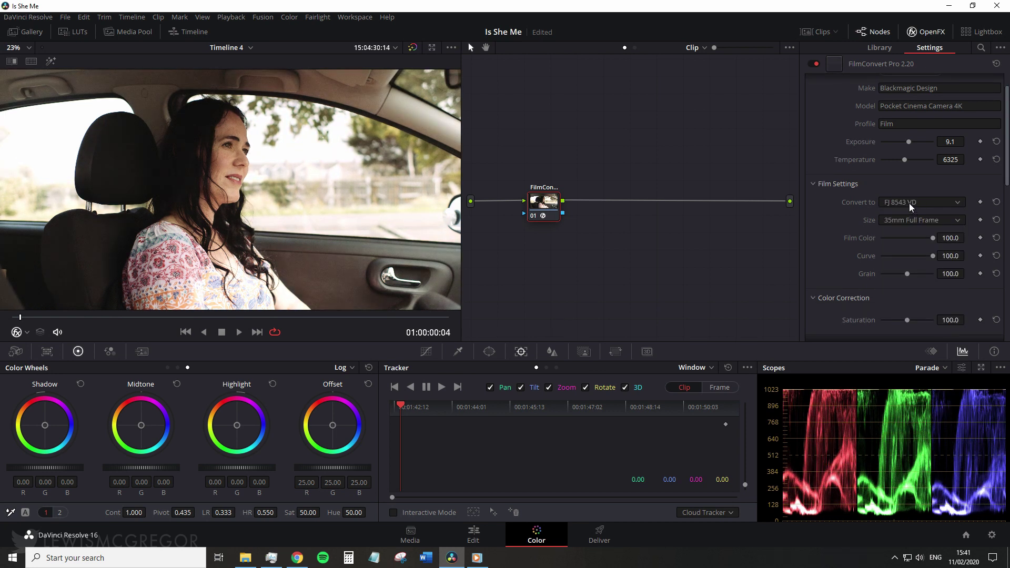
left_click(909, 203)
left_click(907, 274)
left_click(904, 203)
scroll(902, 295, "down", 3)
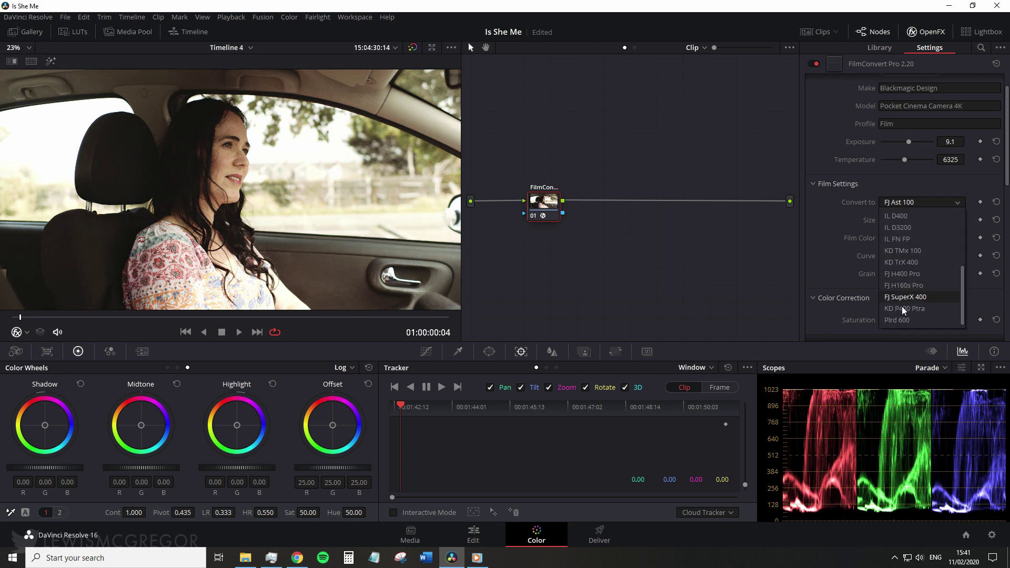
left_click(910, 309)
left_click(902, 203)
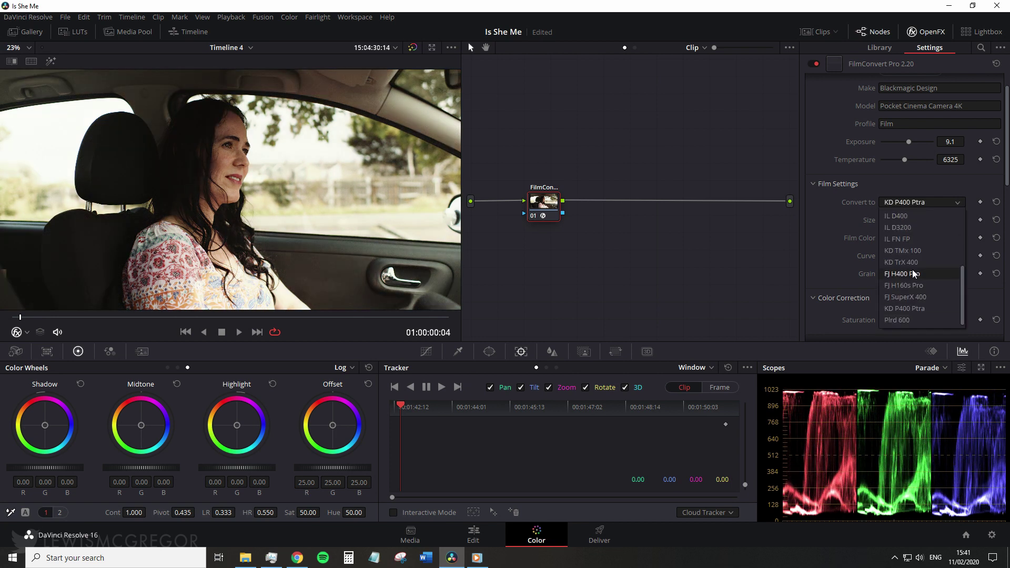
left_click(905, 274)
left_click(902, 203)
scroll(899, 252, "up", 3)
left_click(907, 216)
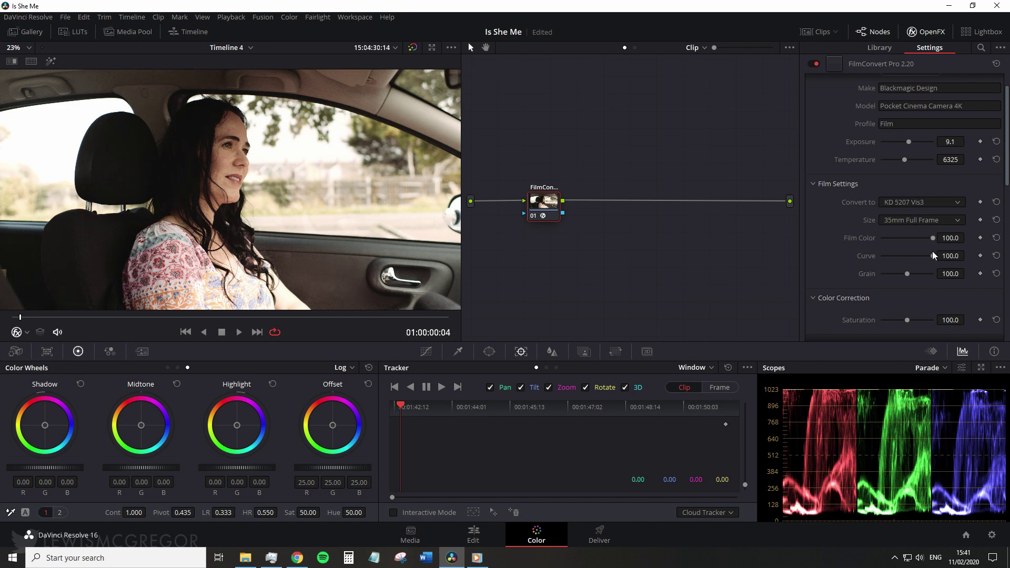
left_click(920, 220)
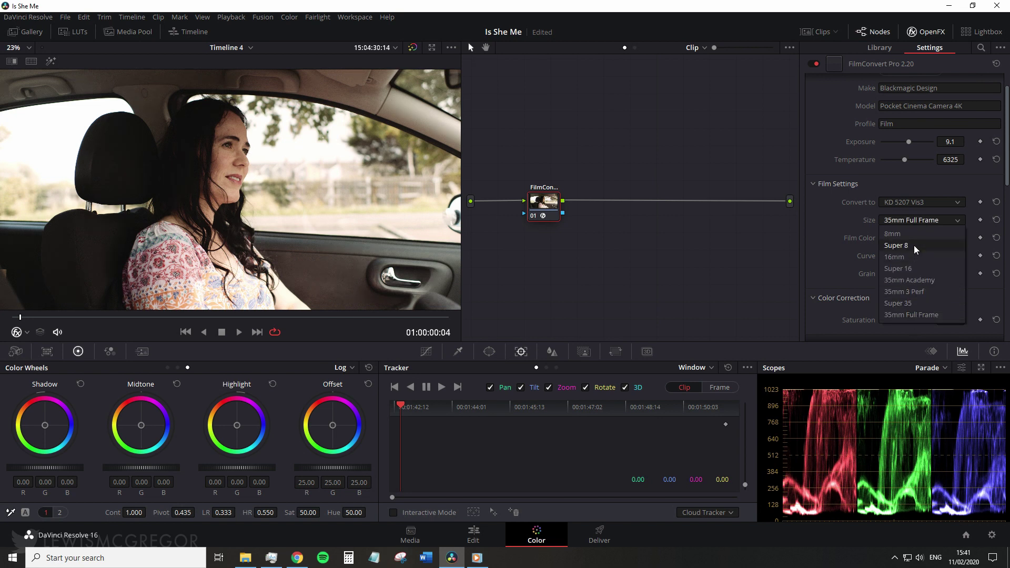
left_click(910, 316)
scroll(227, 143, "up", 1)
scroll(270, 163, "up", 5)
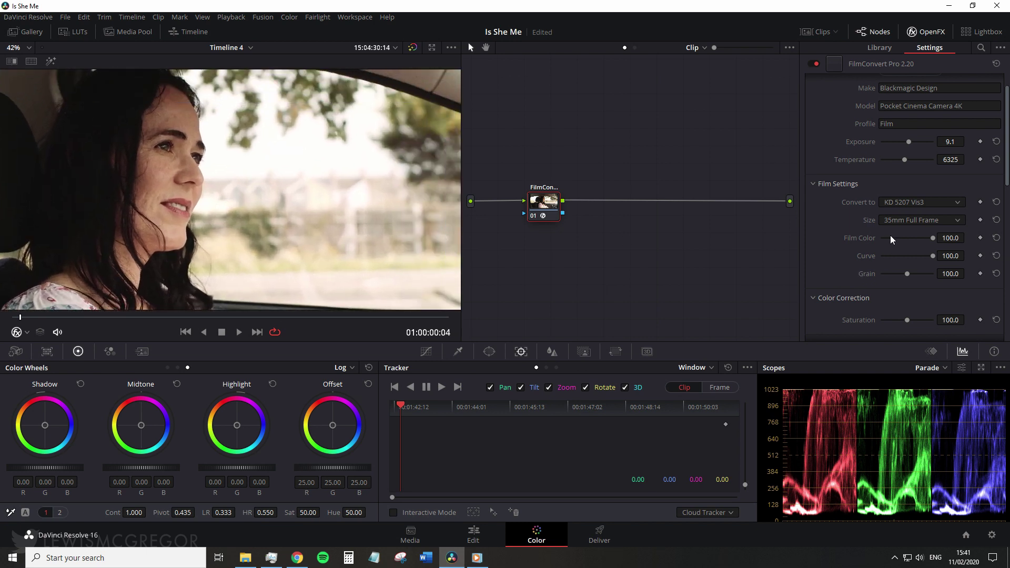
left_click(899, 220)
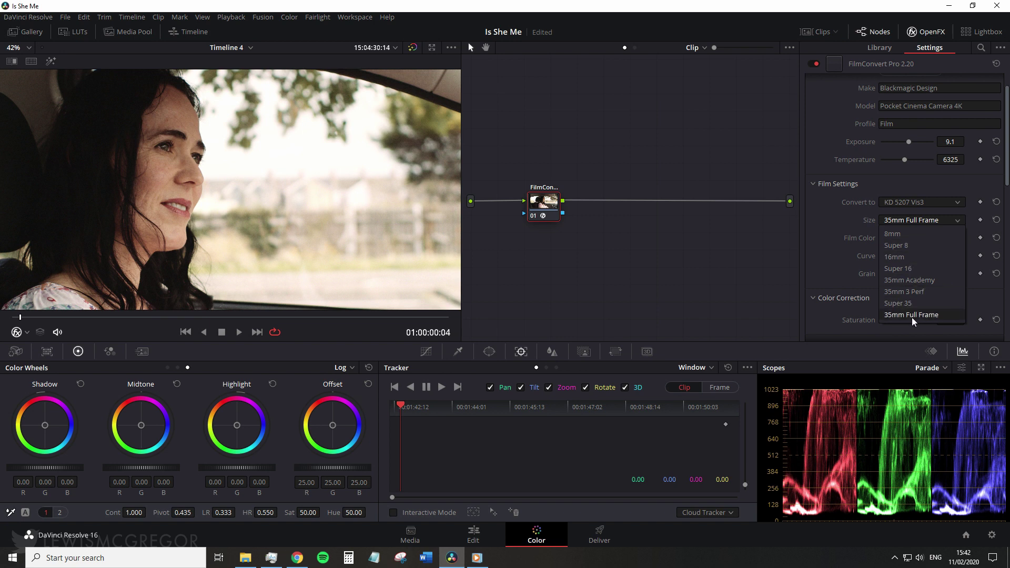
left_click(906, 232)
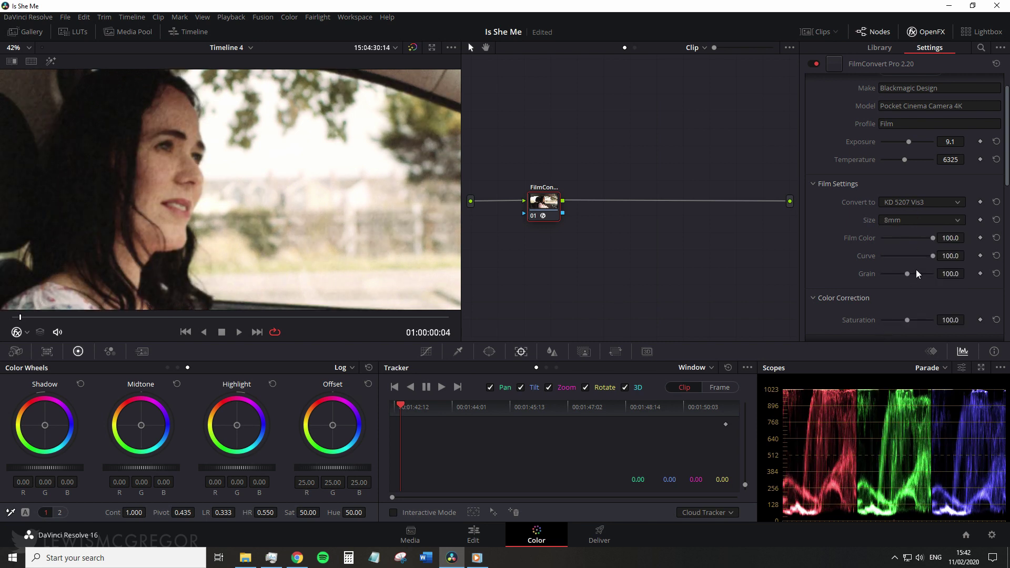
left_click(929, 227)
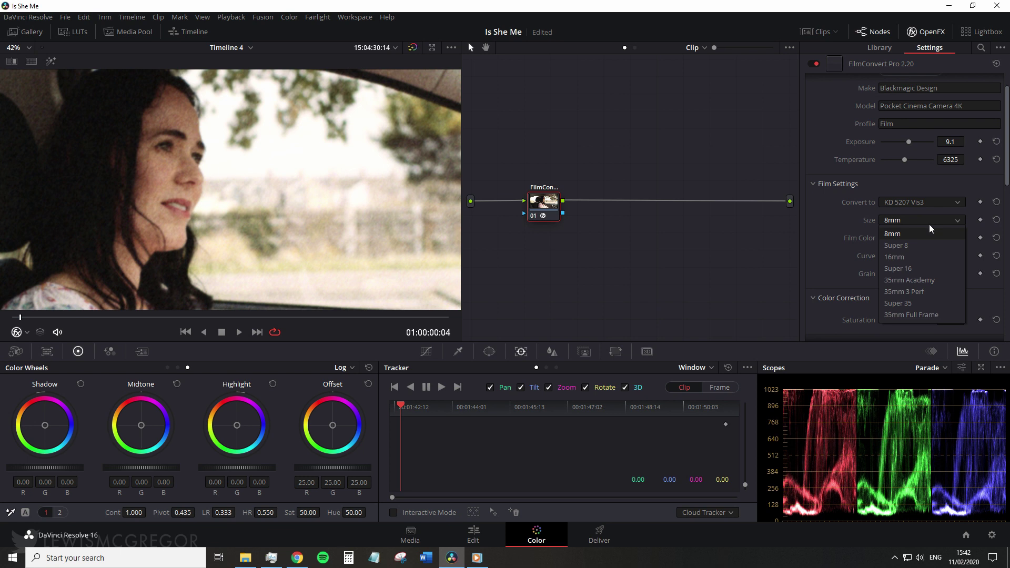
left_click(916, 314)
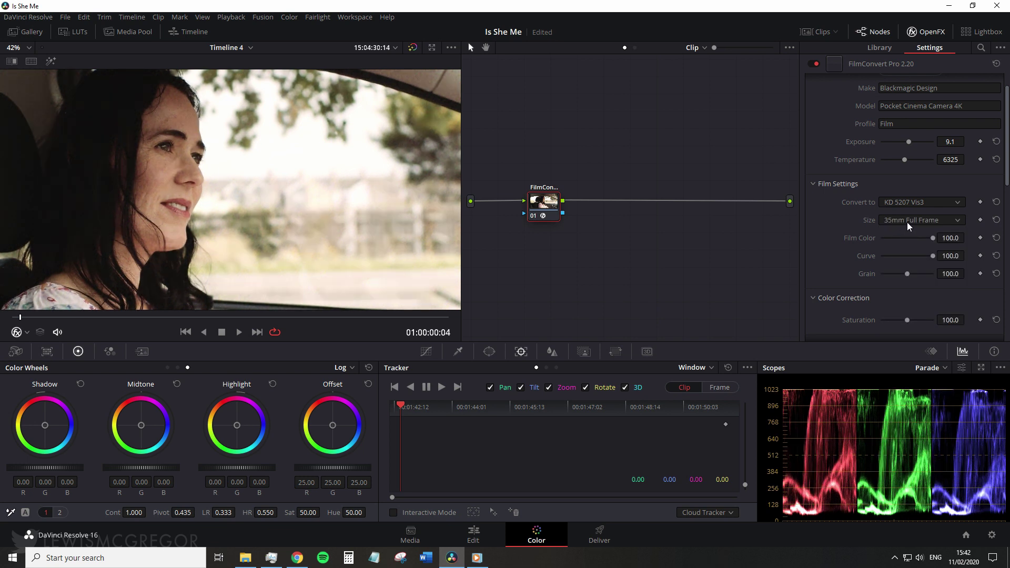
scroll(421, 179, "down", 1)
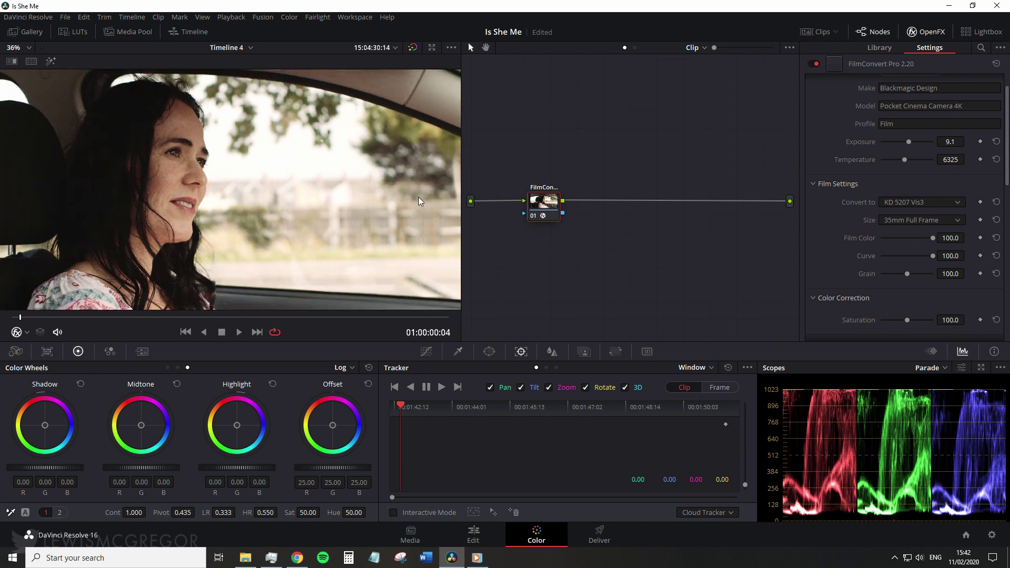
left_click_drag(296, 185, 343, 174)
left_click_drag(935, 238, 991, 259)
left_click(995, 238)
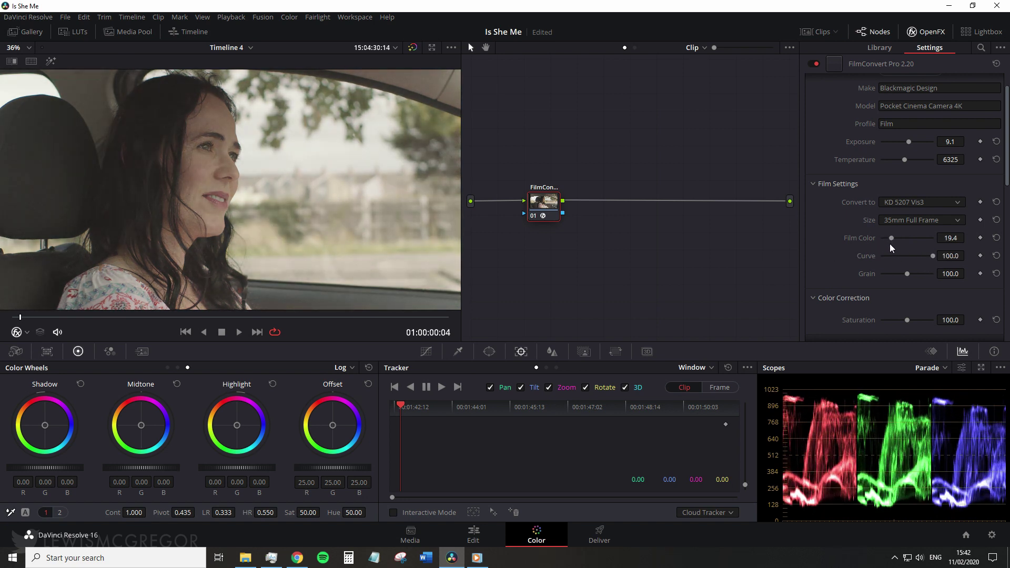
left_click_drag(891, 238, 969, 260)
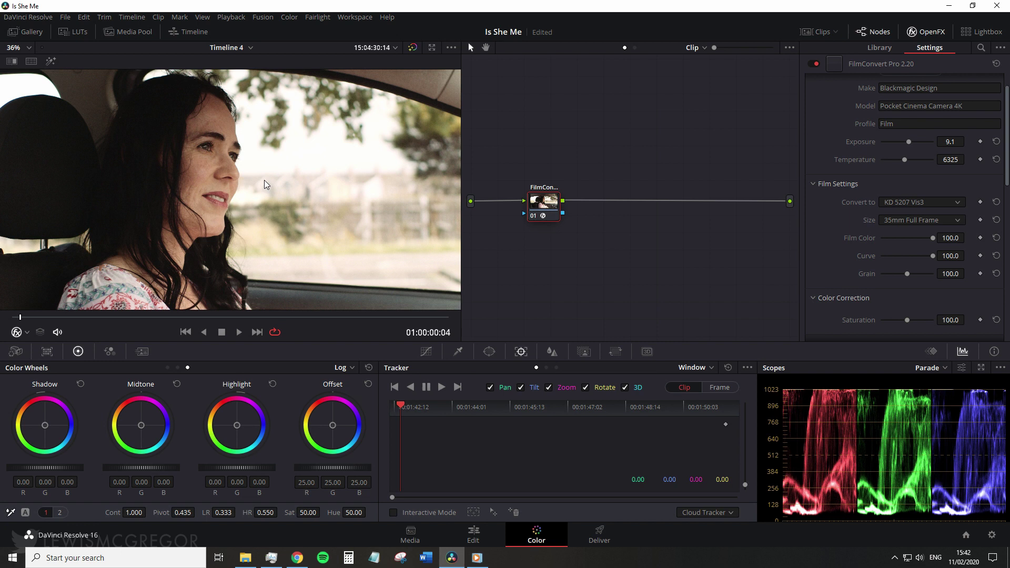
scroll(261, 181, "down", 2)
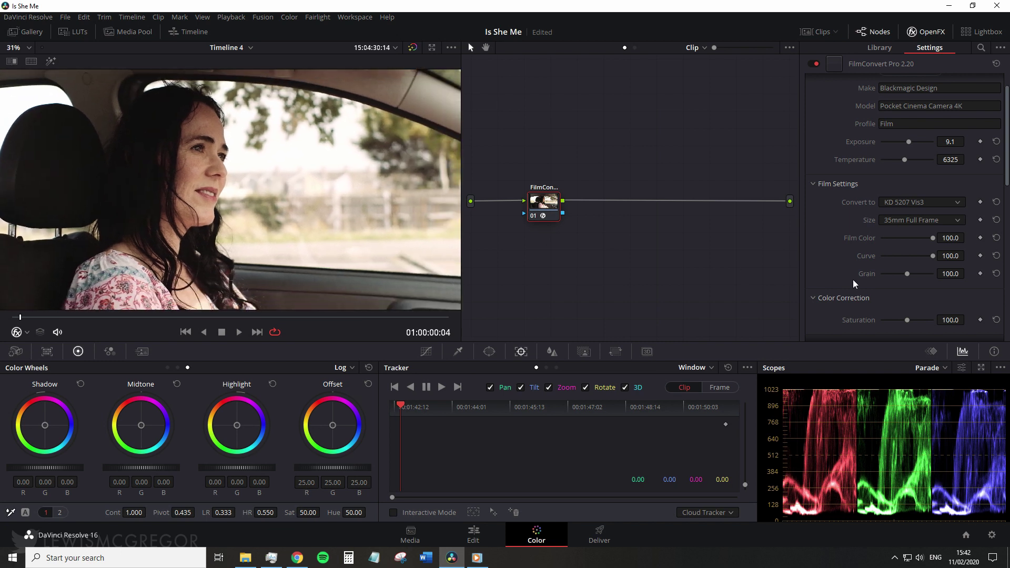
left_click_drag(909, 274, 987, 283)
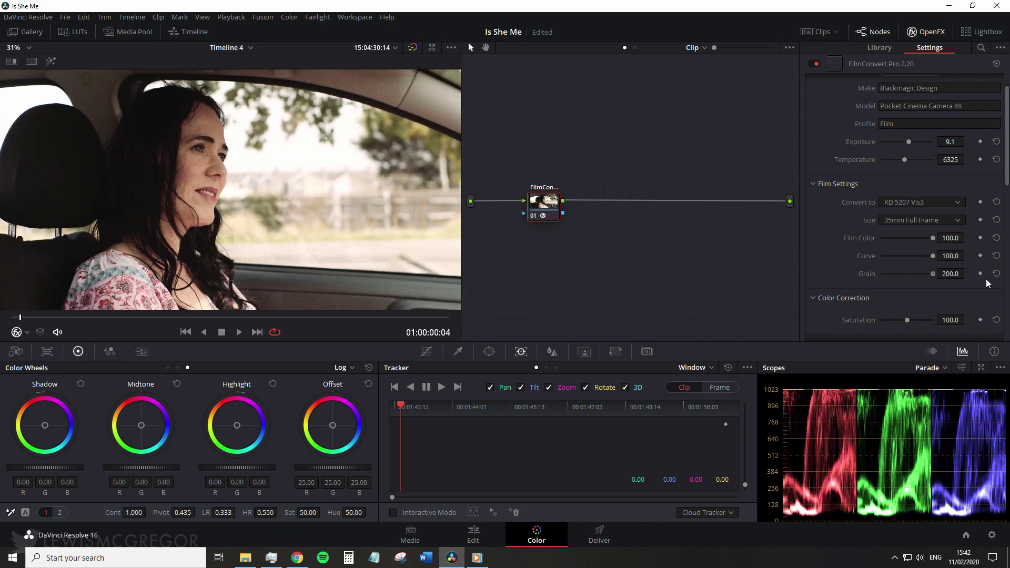
left_click(927, 204)
left_click(920, 219)
left_click(902, 221)
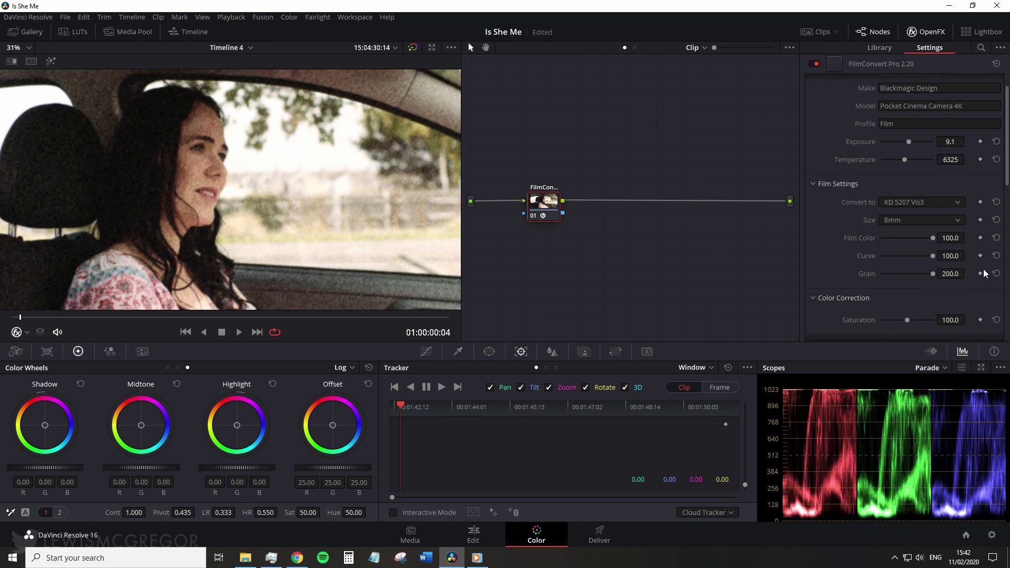
left_click(995, 274)
left_click(917, 220)
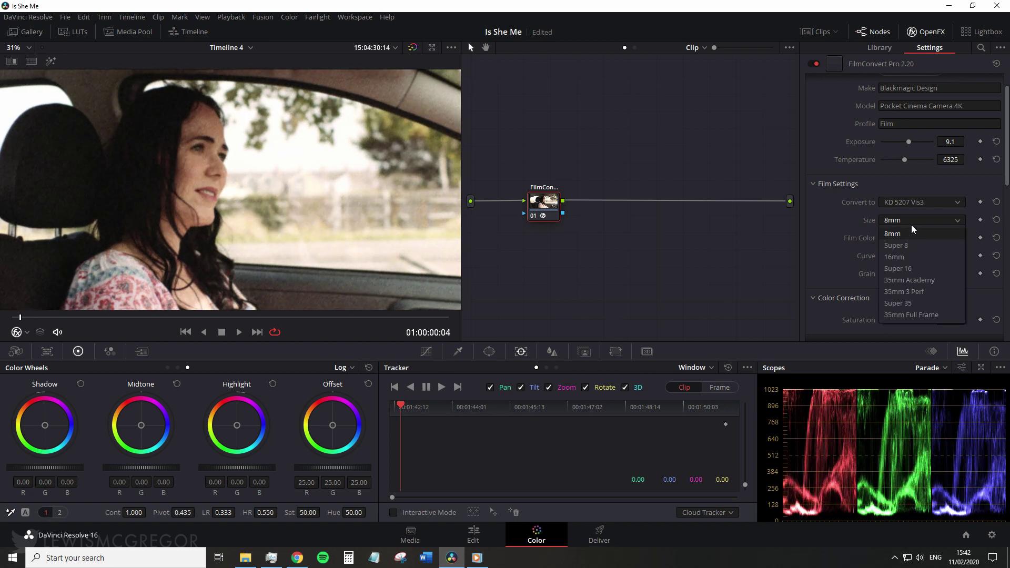
left_click(912, 314)
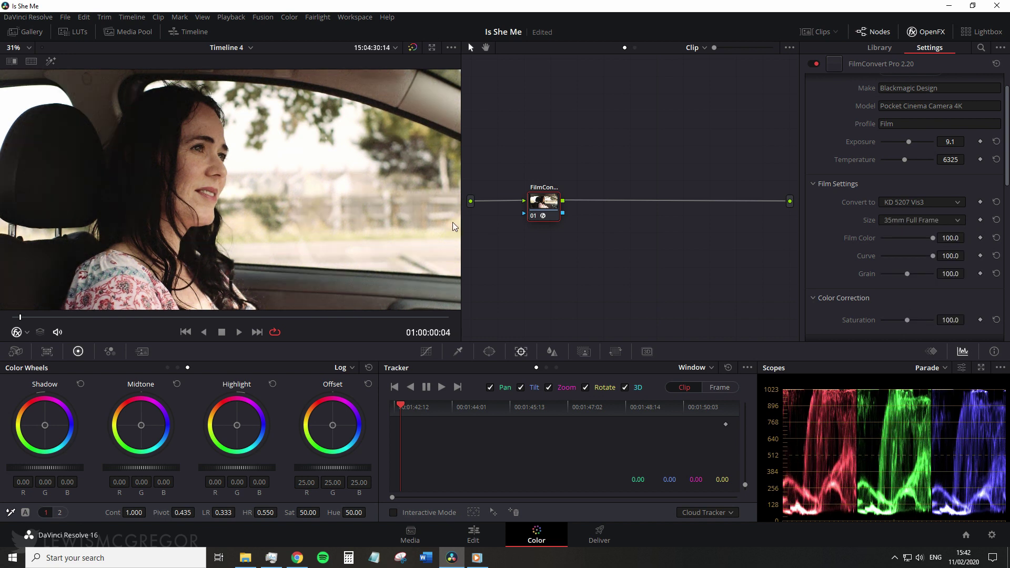
Raise the FilmConvert Pro Saturation to 146.9
scroll(841, 268, "down", 2)
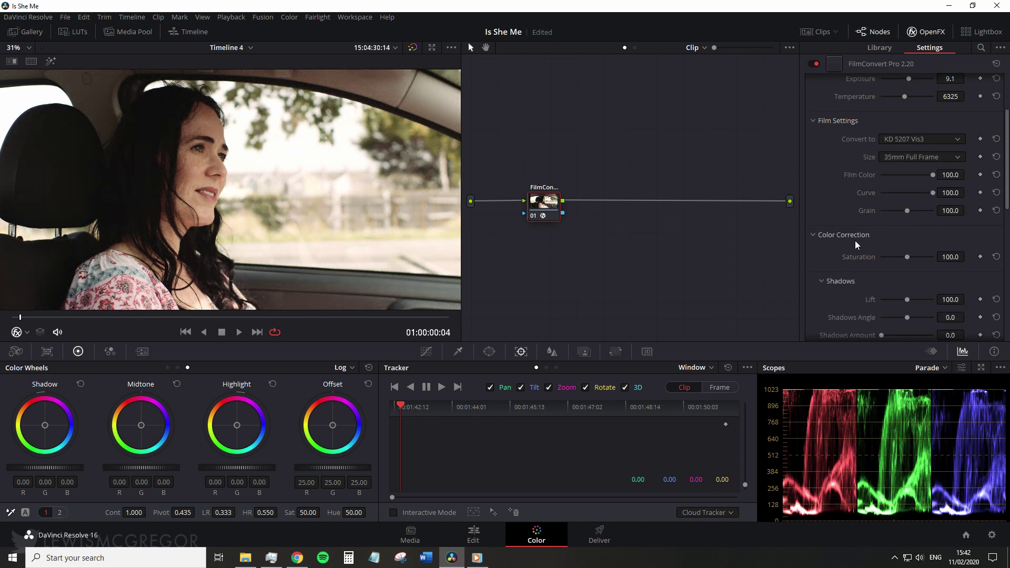
scroll(854, 241, "down", 4)
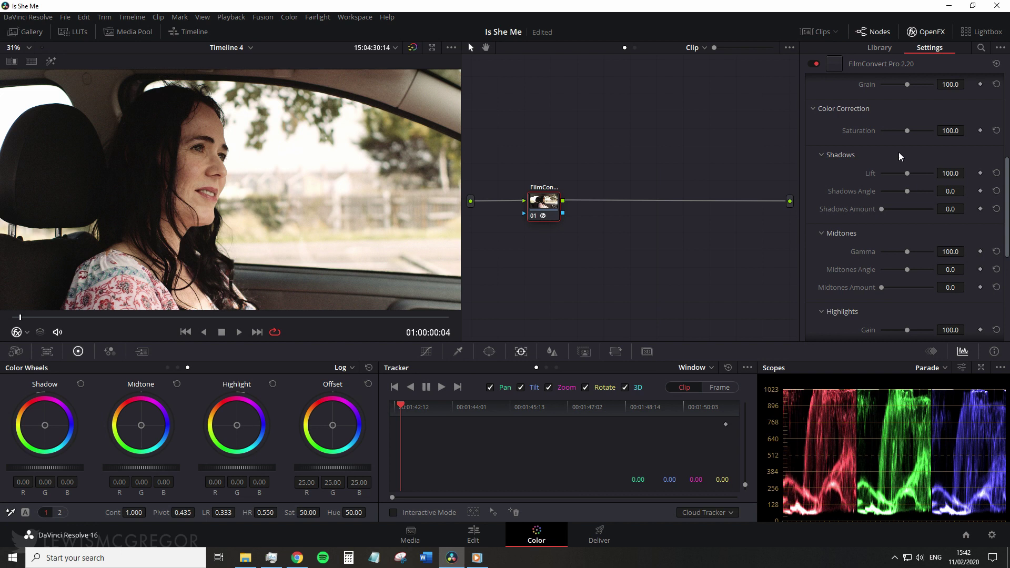
mouse_move(907, 132)
left_mouse_down()
mouse_move(938, 131)
mouse_move(919, 132)
left_mouse_up()
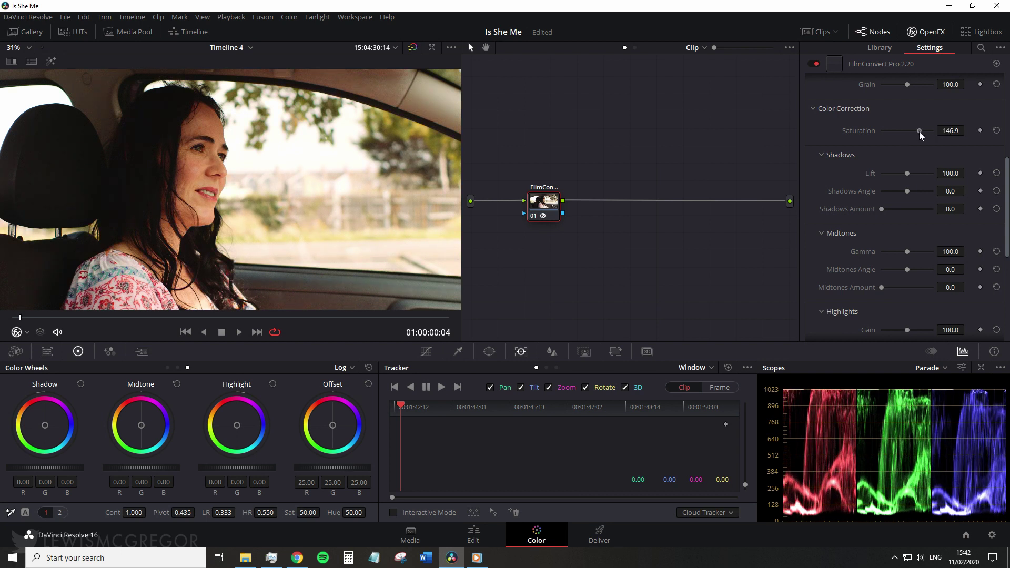
Try highlight colour shifts, then reset Highlights Amount and Angle to 0.0
scroll(869, 207, "down", 1)
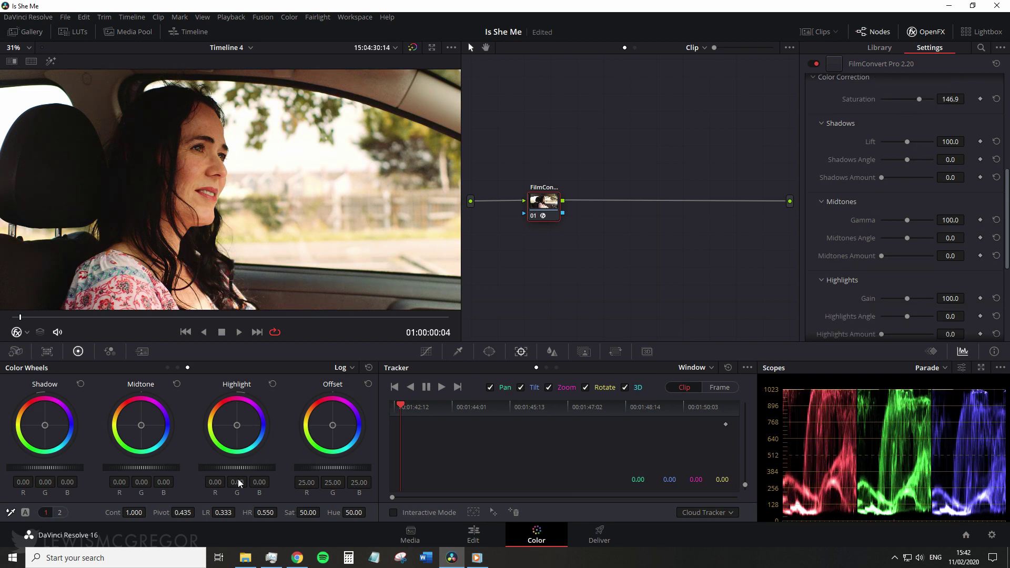
left_click_drag(237, 428, 239, 428)
left_click(273, 384)
scroll(838, 295, "down", 2)
left_click_drag(887, 272, 913, 254)
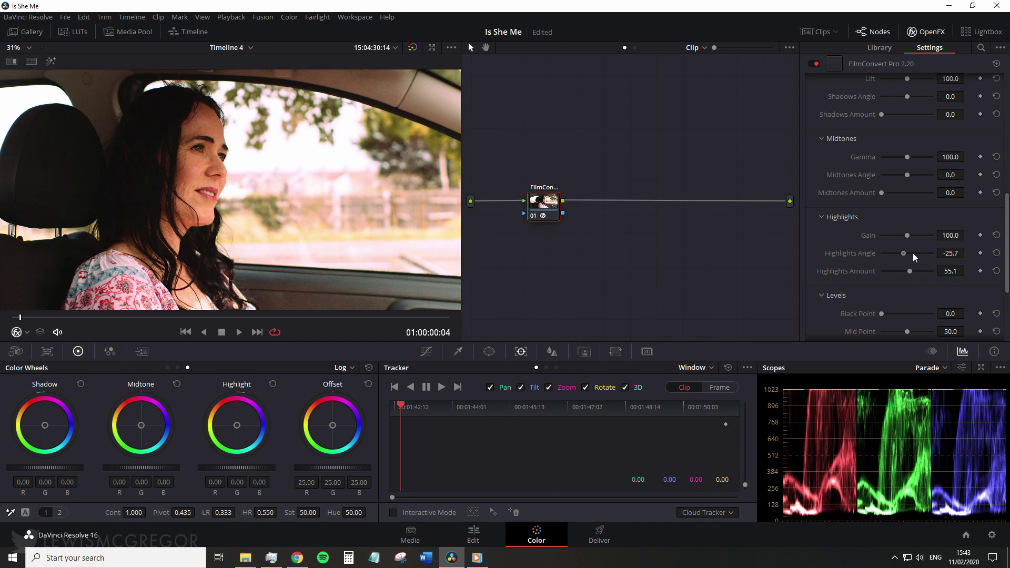
left_click(995, 270)
left_click(996, 253)
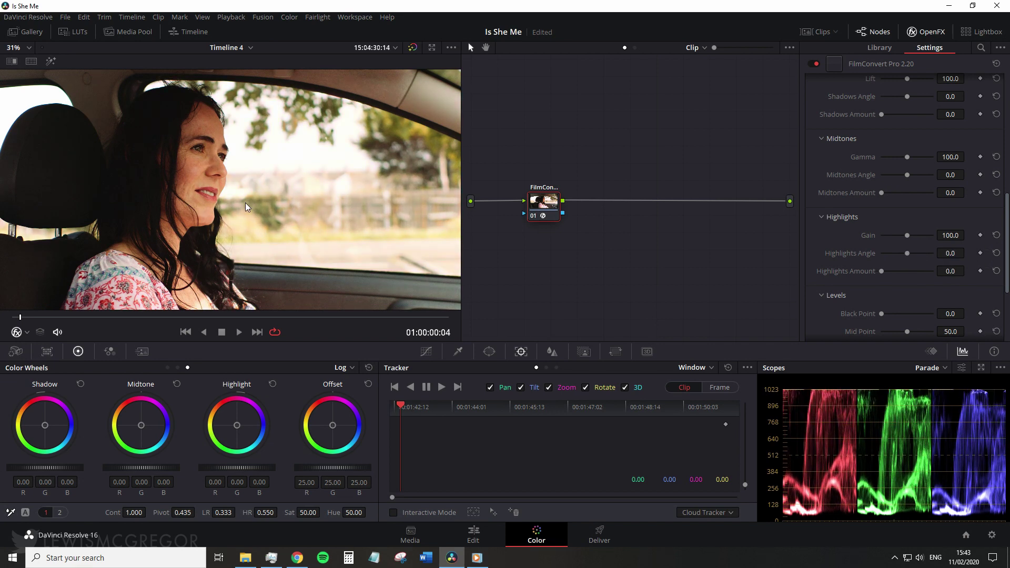
Set the viewer zoom to Fit
left_click(29, 47)
left_click(30, 61)
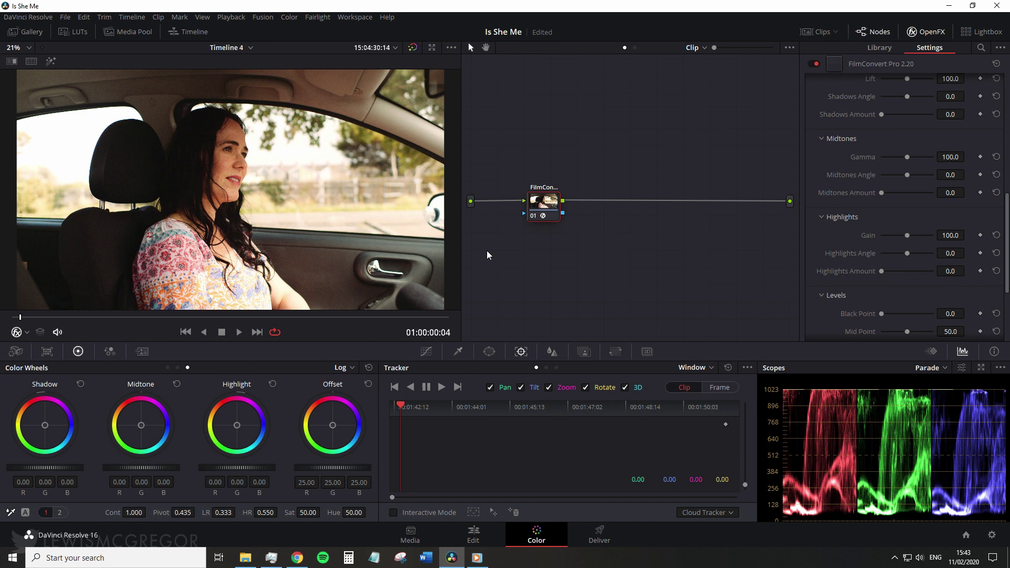
scroll(935, 255, "up", 6)
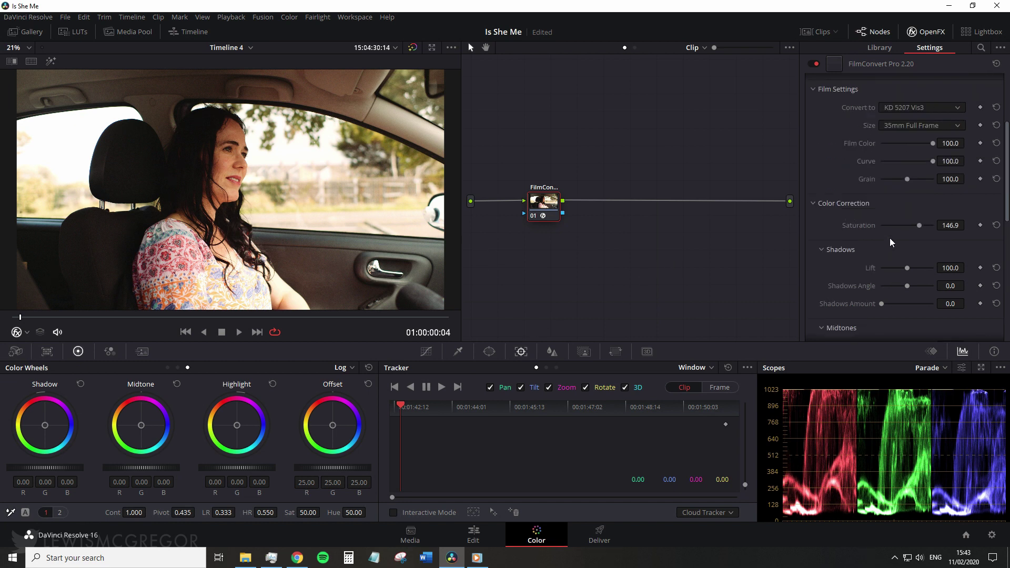
Reset FilmConvert and apply still 1.4.1's grade from the Gallery to the clip
left_click(997, 64)
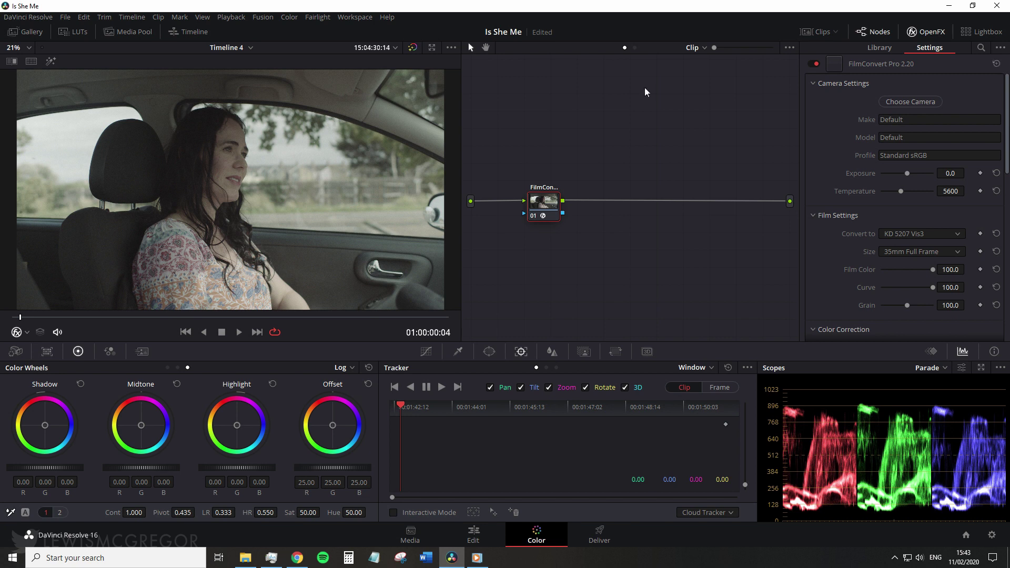
left_click(29, 32)
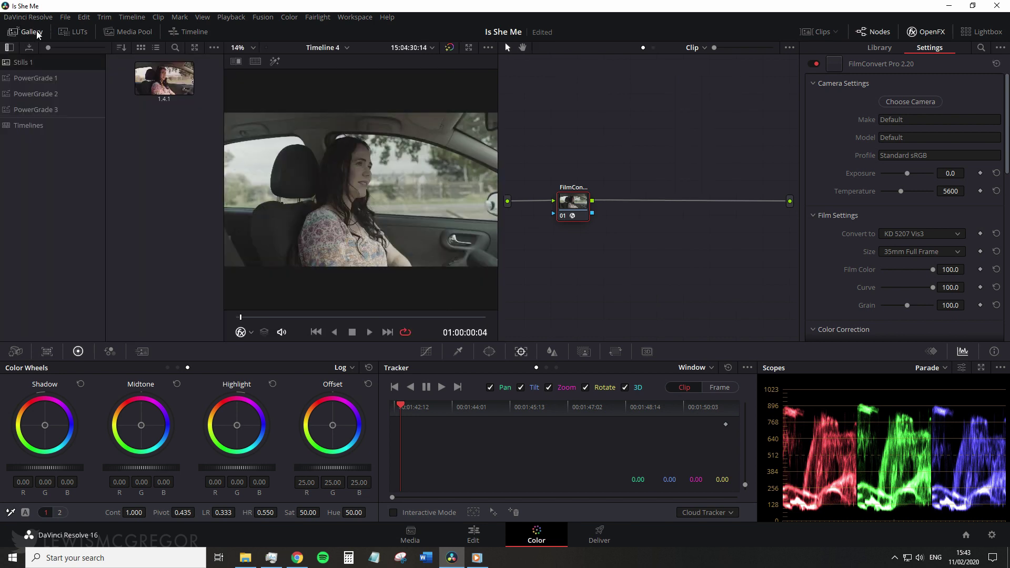
left_click(150, 77)
right_click(150, 77)
left_click(158, 108)
left_click(29, 33)
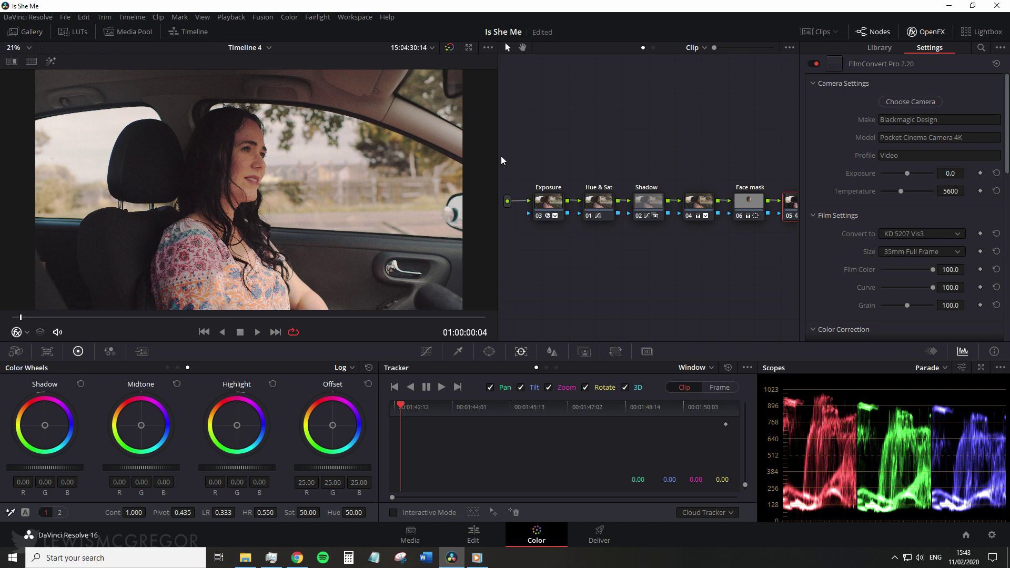
Lower the master Offset to 24.75 and compare the grade off and on
left_click_drag(498, 156, 420, 156)
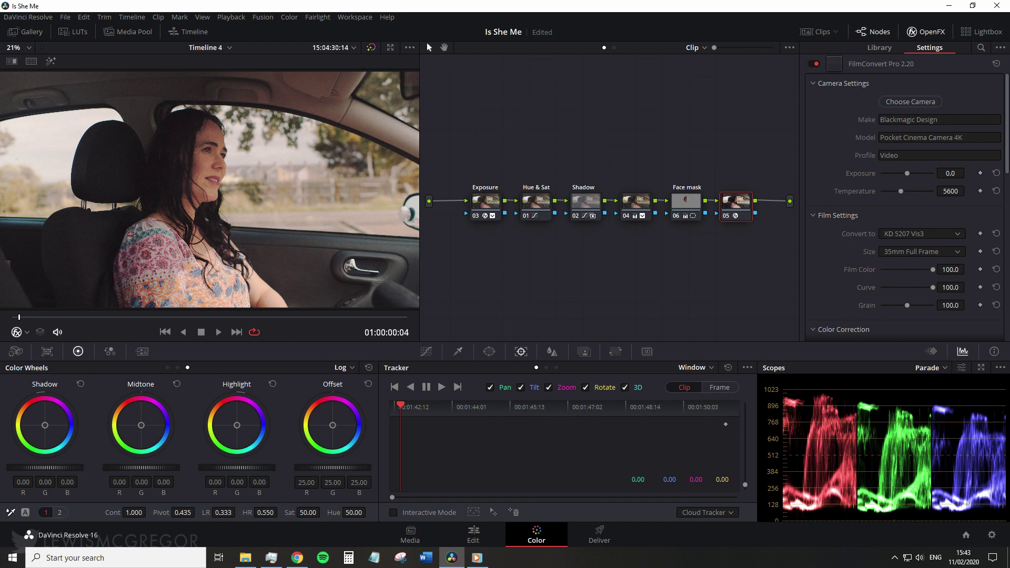
left_click_drag(332, 466, 279, 473)
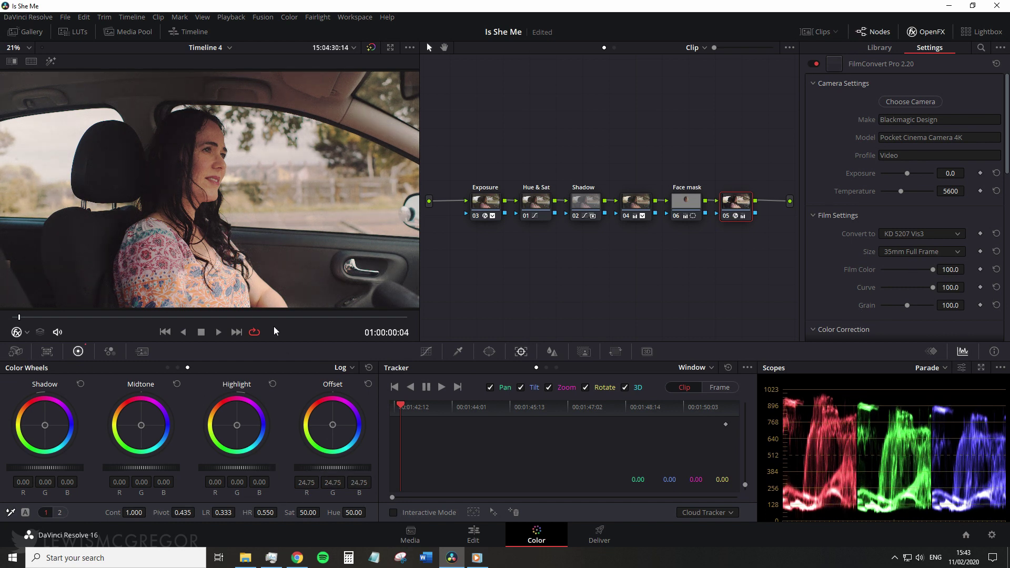
key("ctrl+d")
key("ctrl+d")
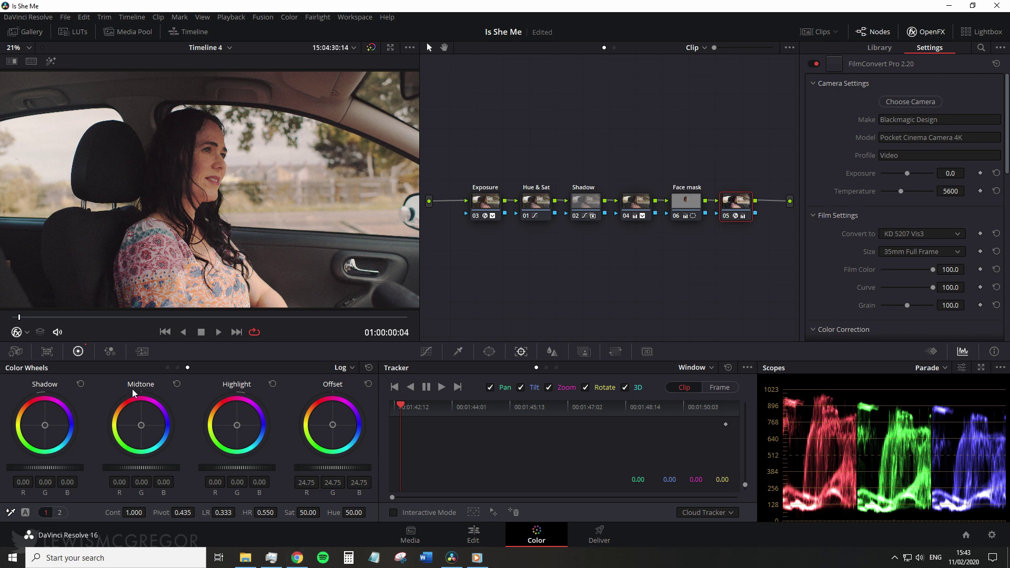
Move to the next car clip and scrub to a later frame
left_click(238, 334)
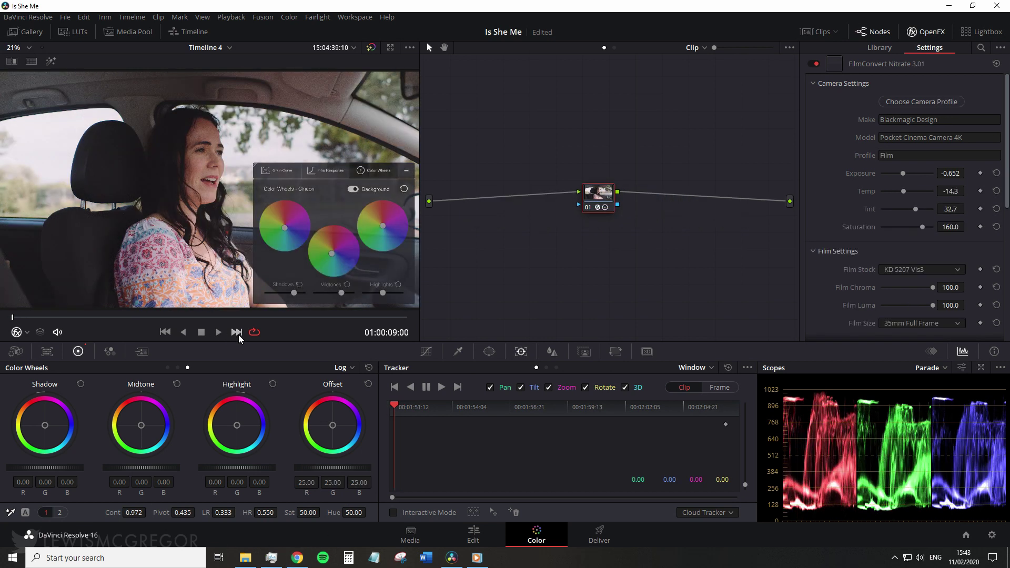
left_click_drag(31, 317, 36, 319)
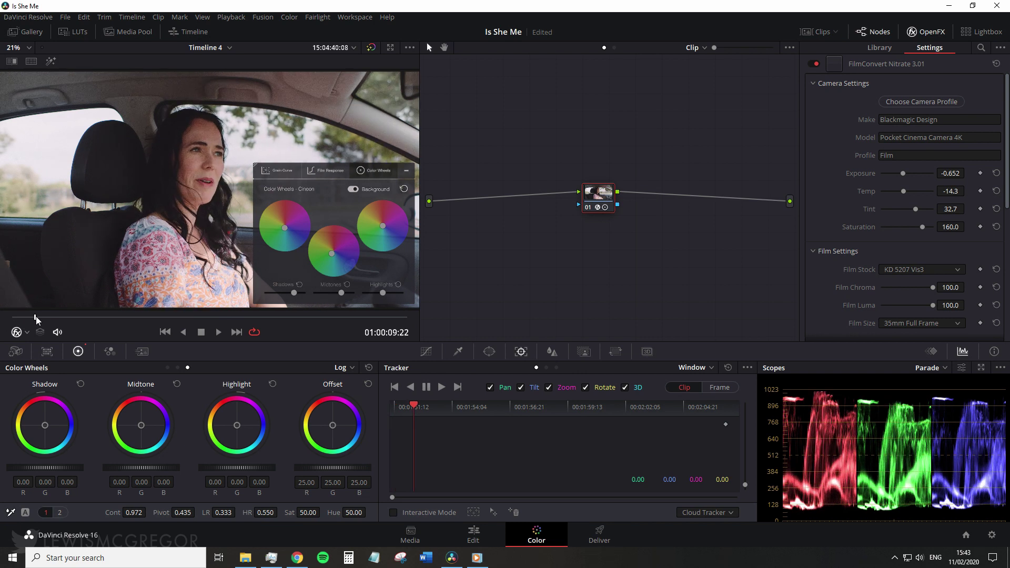
right_click(659, 132)
left_click(693, 247)
Turn the viewer overlay Off and move the FilmConvert node further left
left_click(16, 333)
left_click(30, 350)
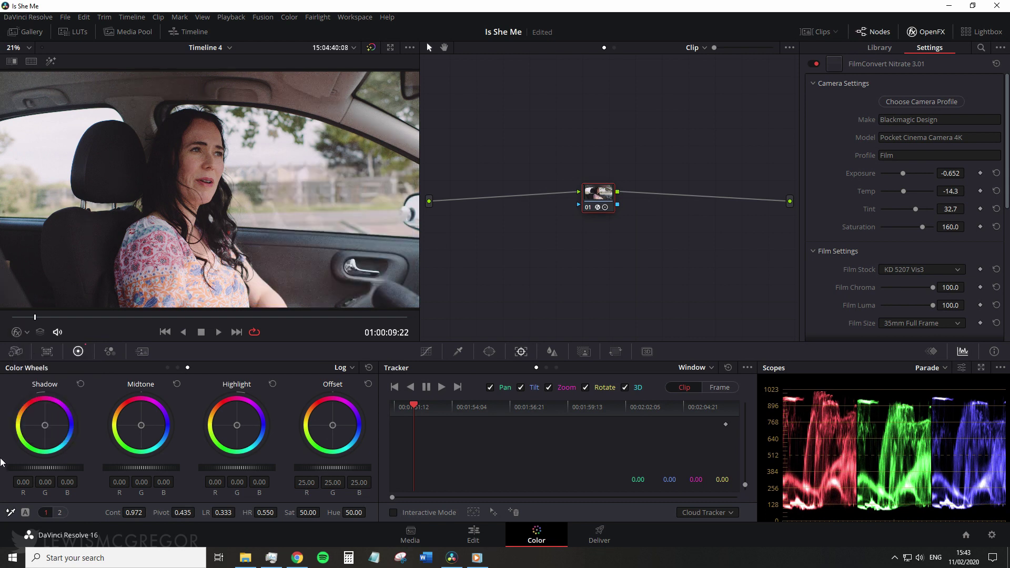
left_click_drag(601, 194, 522, 197)
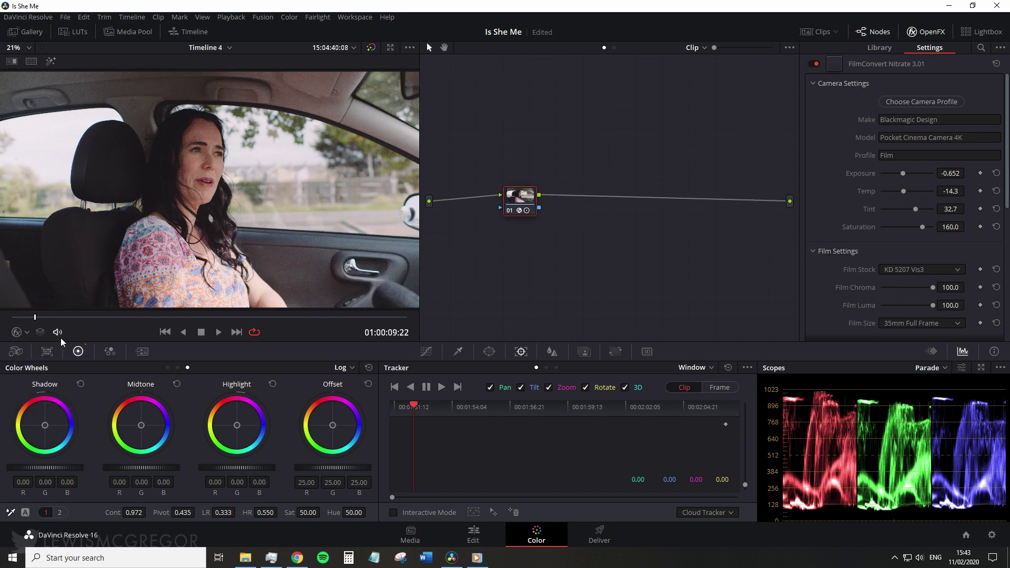
left_click(18, 334)
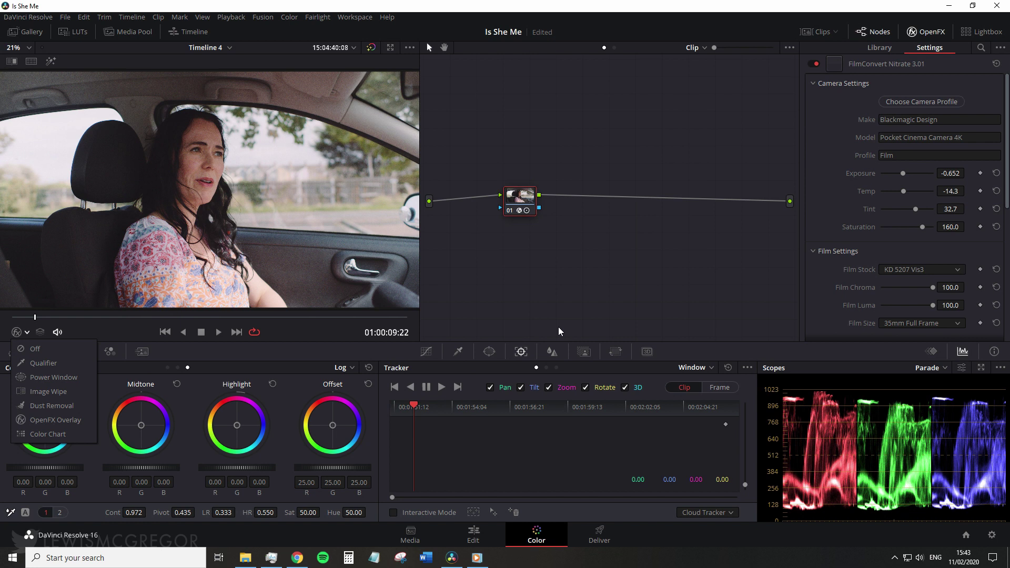
left_click(558, 297)
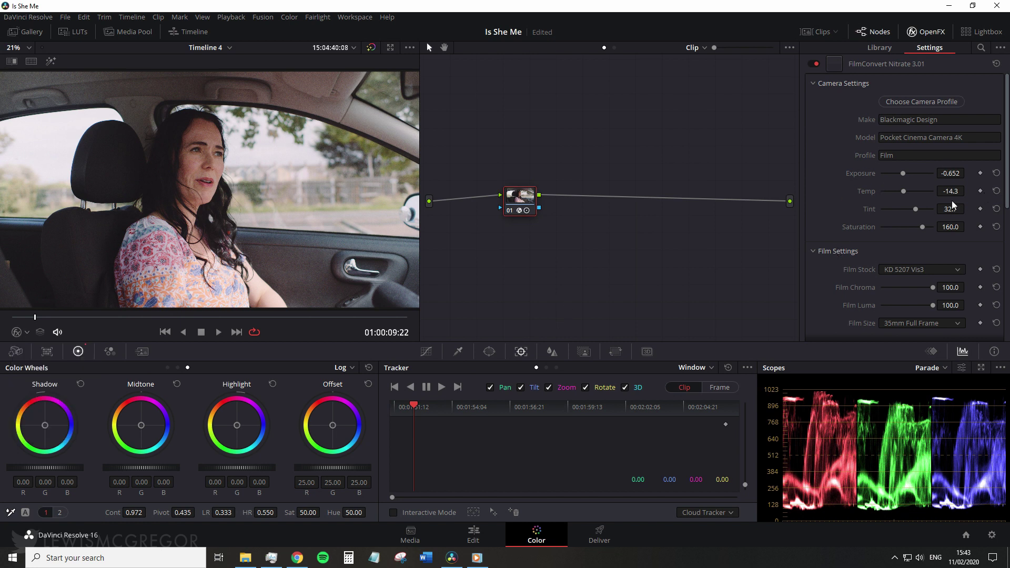
Lower the Nitrate Tint from 32.7 to 28.6
scroll(951, 201, "down", 1)
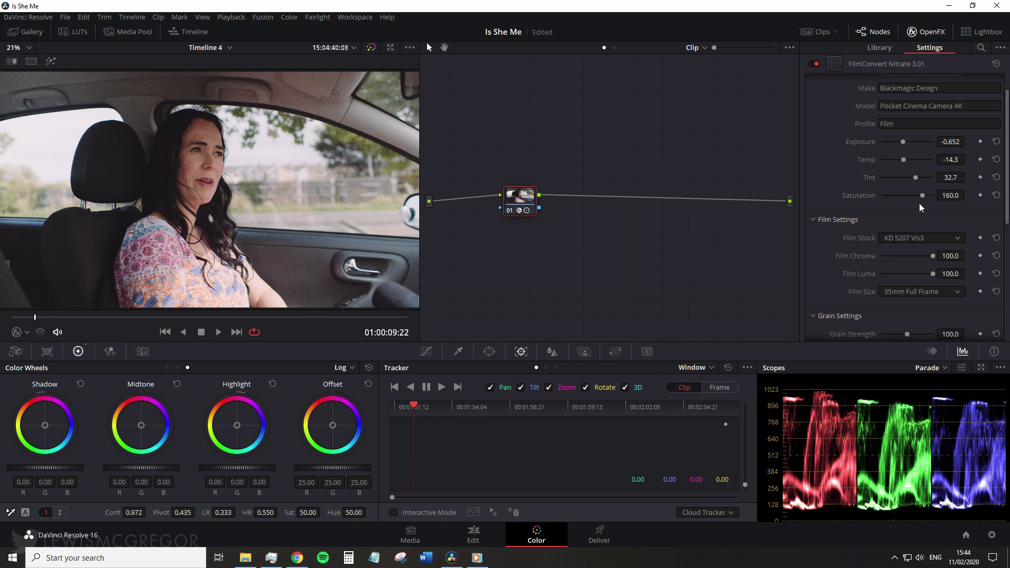
scroll(921, 216, "down", 2)
scroll(923, 229, "up", 1)
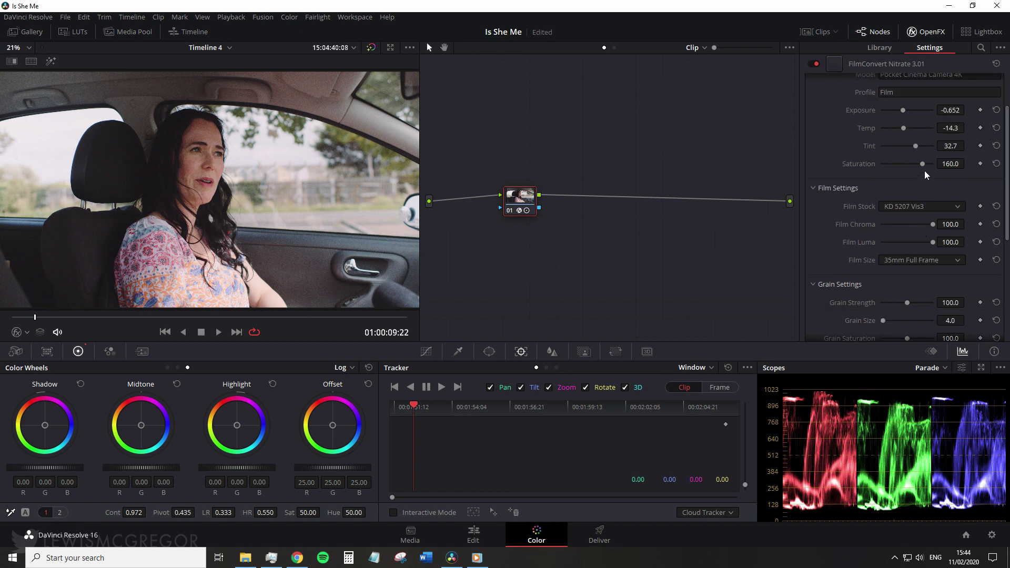
scroll(921, 164, "up", 1)
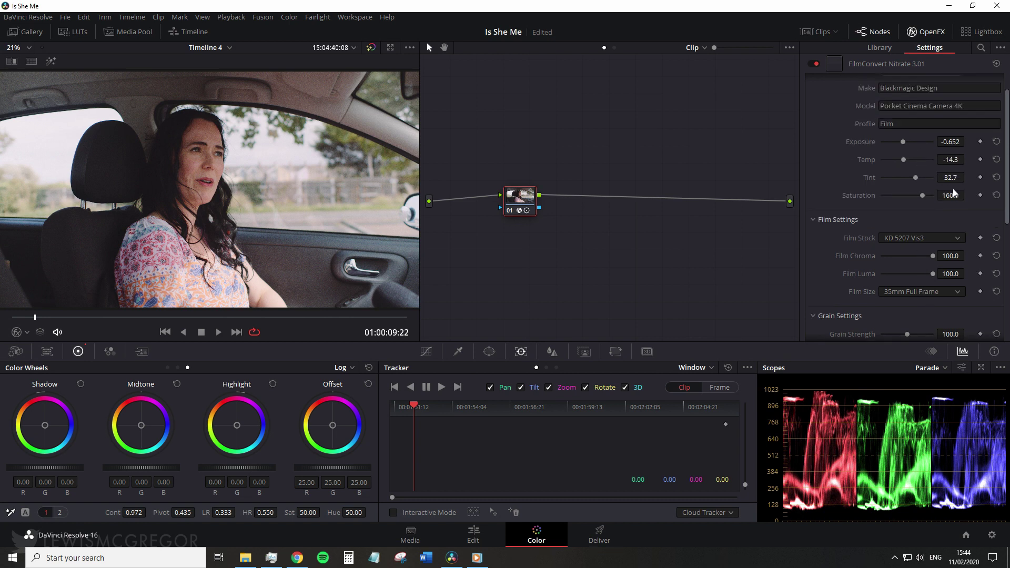
left_click_drag(915, 177, 914, 178)
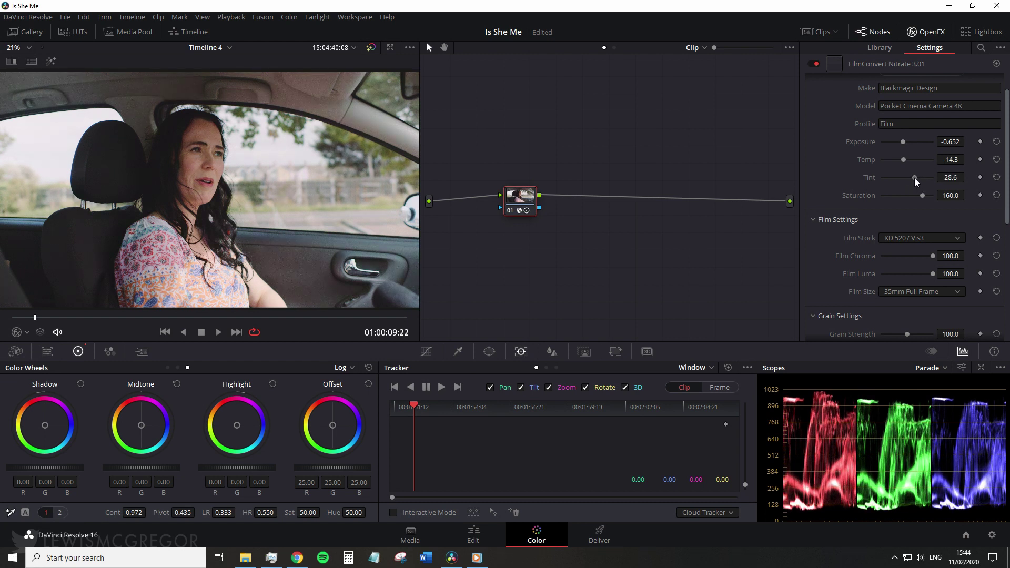
left_click(814, 220)
scroll(848, 241, "down", 1)
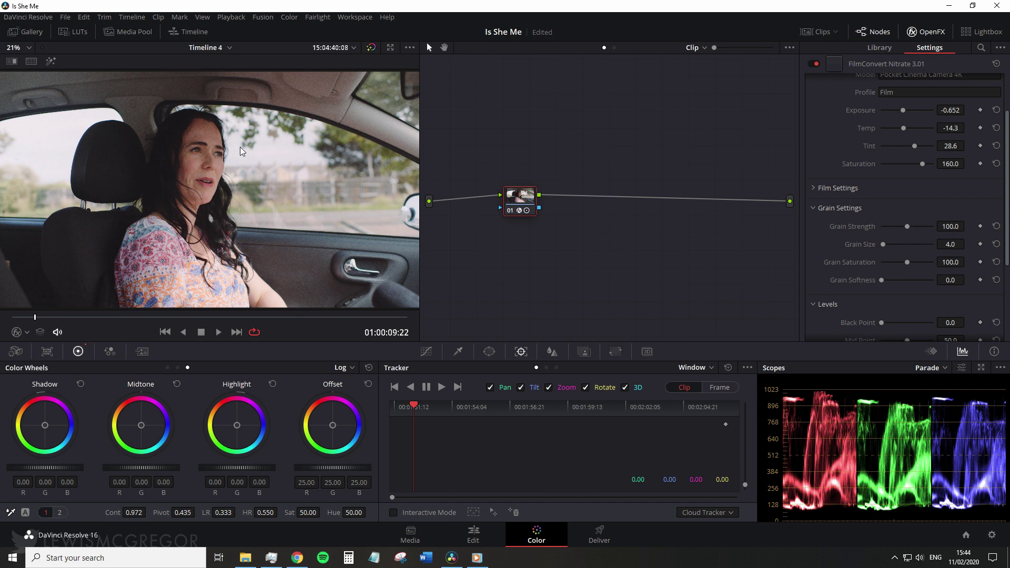
scroll(247, 169, "up", 4)
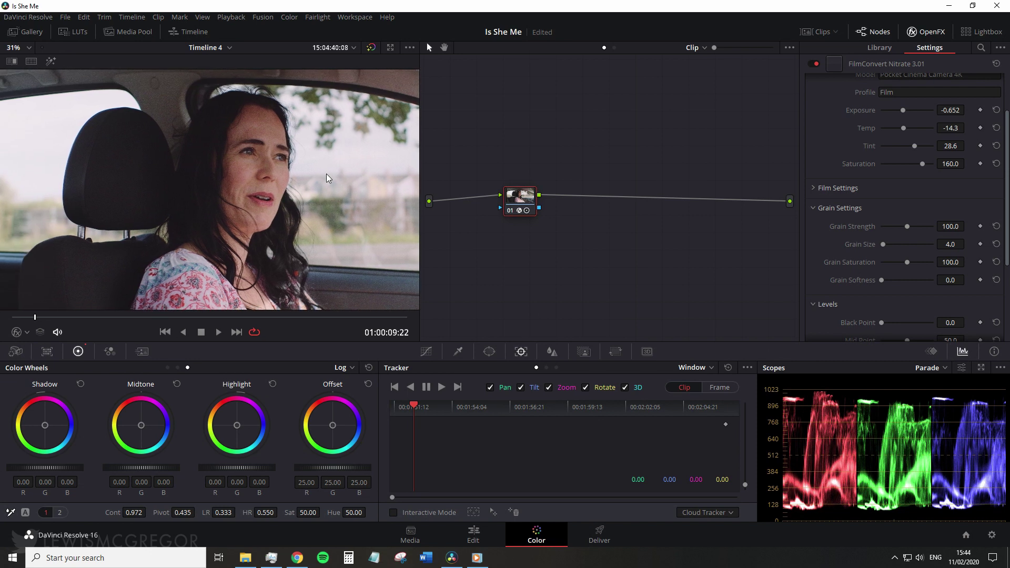
scroll(326, 177, "up", 1)
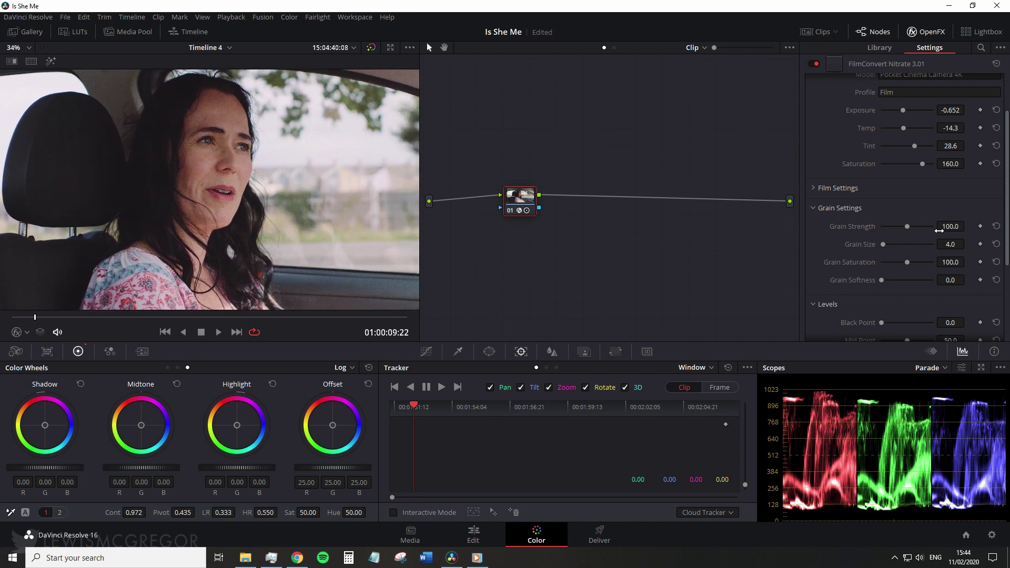
left_click(996, 226)
mouse_move(910, 266)
left_mouse_down()
mouse_move(932, 264)
mouse_move(919, 262)
left_mouse_up()
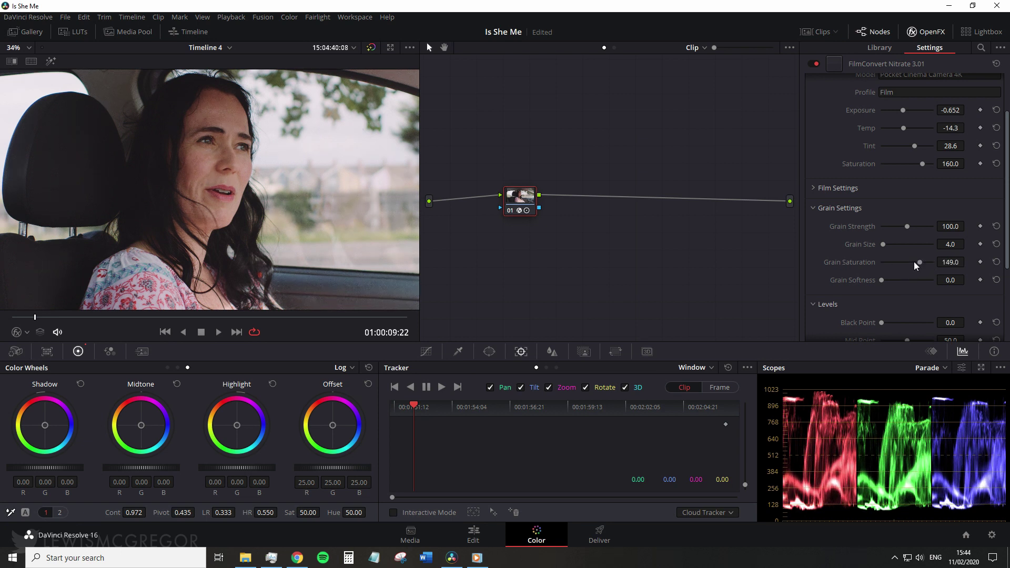
left_click(817, 190)
left_click(816, 189)
left_click(996, 262)
left_click(810, 187)
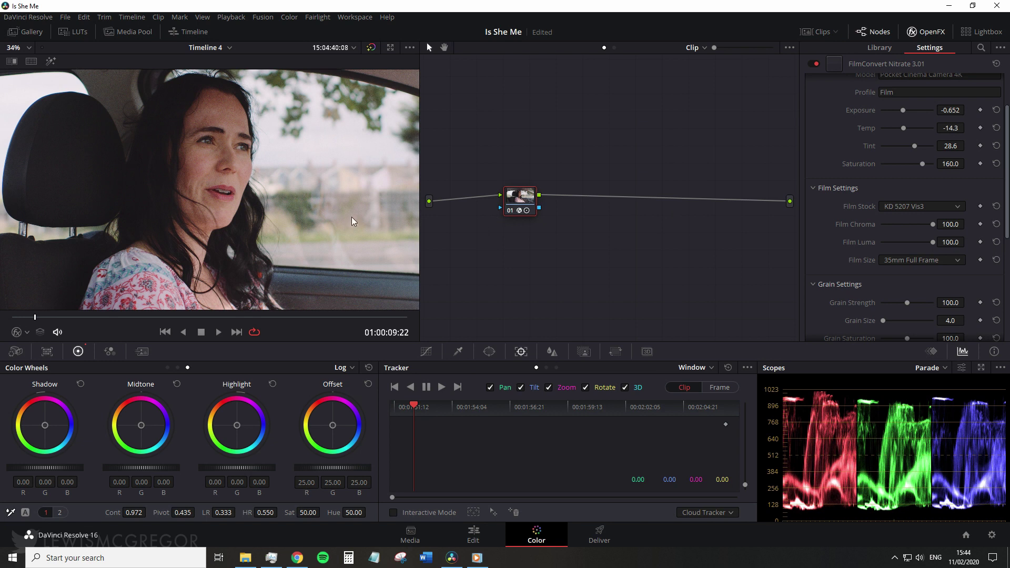
Show FilmConvert's Cineon colour-wheels OpenFX overlay and ease its Shadows slider slightly left
scroll(351, 217, "down", 4)
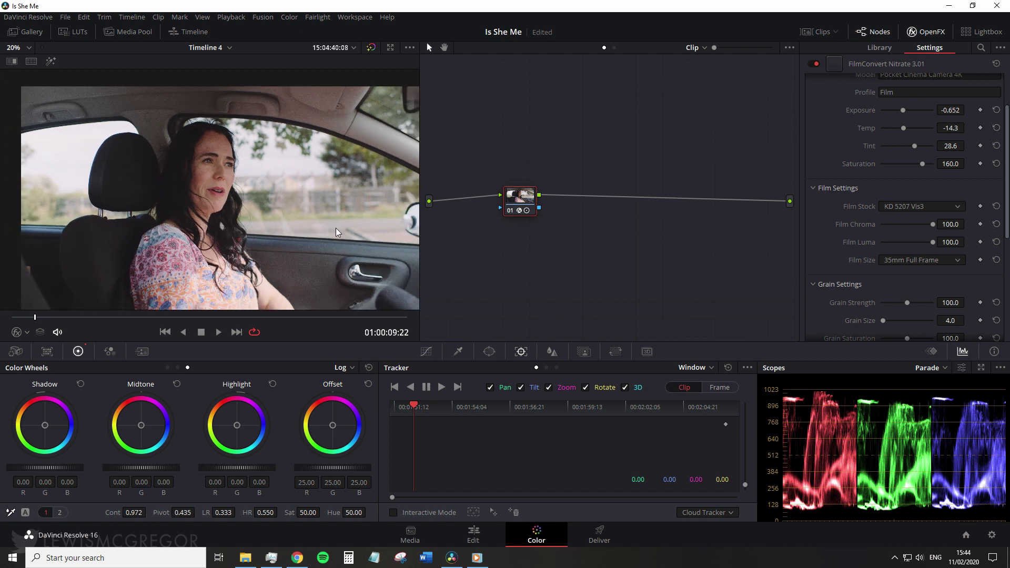
left_click_drag(335, 229, 313, 228)
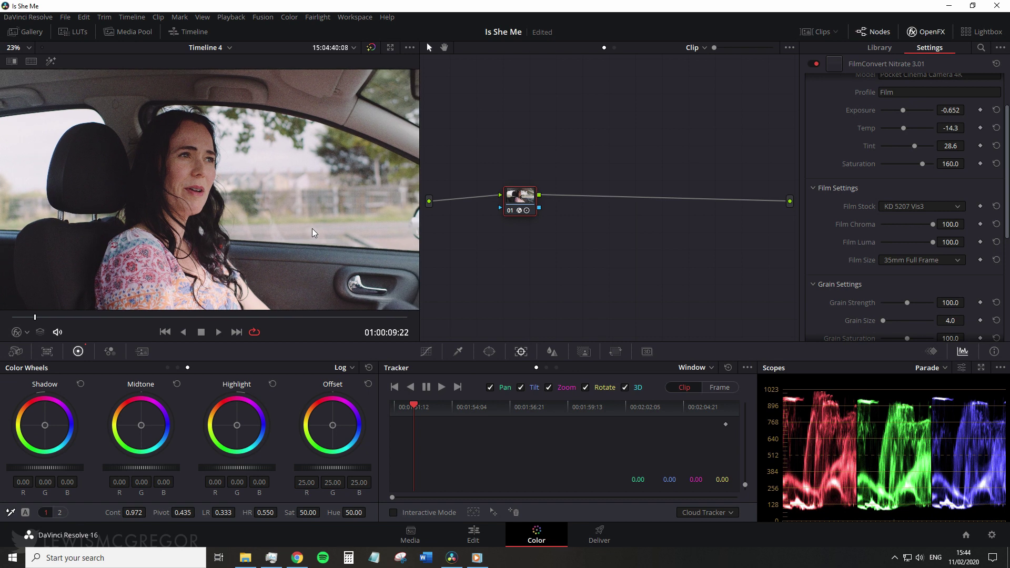
left_click(26, 333)
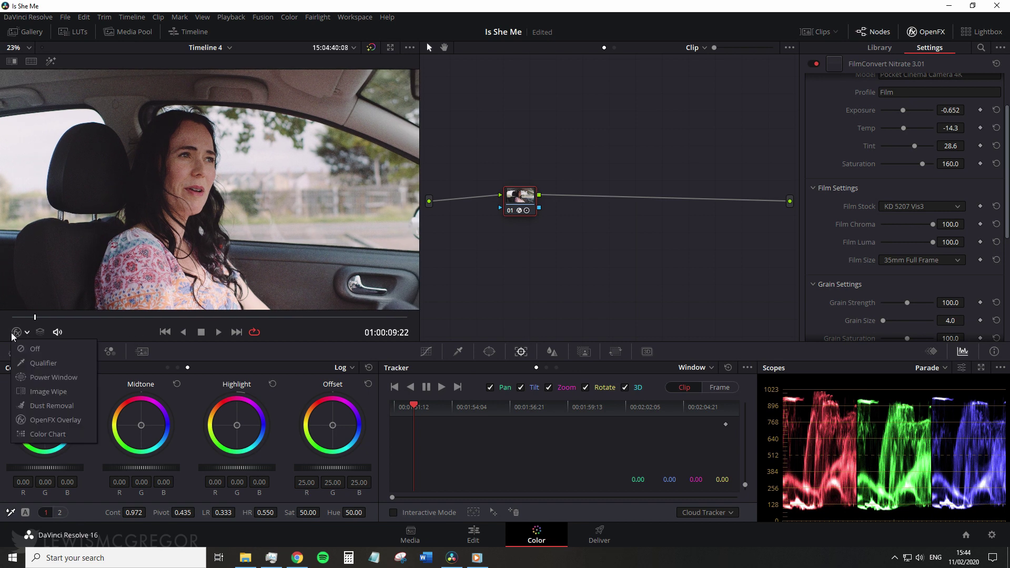
left_click(42, 419)
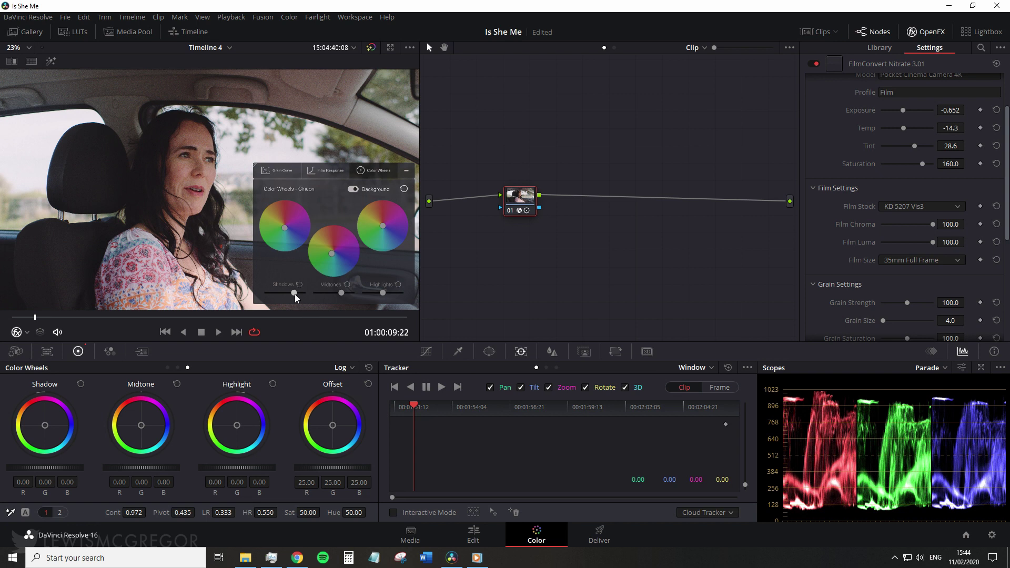
left_click_drag(295, 295, 291, 295)
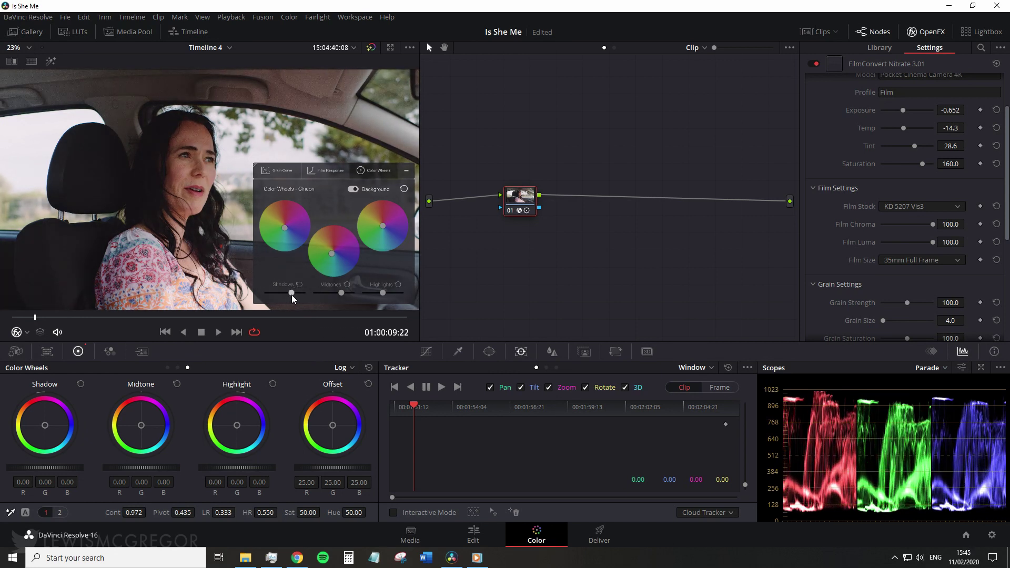
On the first clip, raise the FilmConvert Pro Shadows Lift slightly
left_click(163, 332)
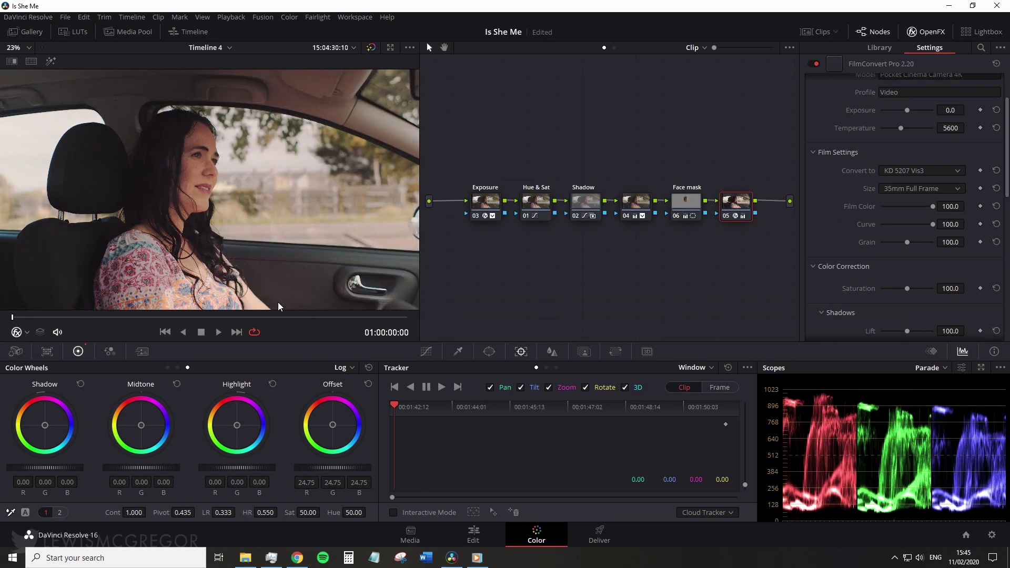
scroll(953, 263, "down", 3)
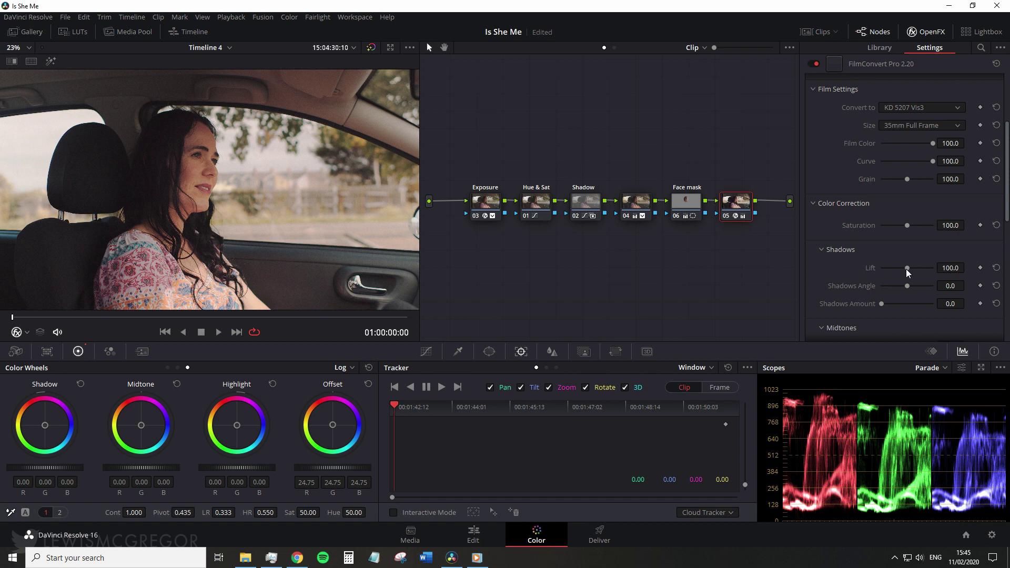
mouse_move(905, 269)
left_mouse_down()
mouse_move(920, 268)
mouse_move(894, 267)
mouse_move(918, 266)
mouse_move(907, 270)
left_mouse_up()
On the car clip, try shadow adjustments, undo, then raise the shadows level a touch
left_click(236, 332)
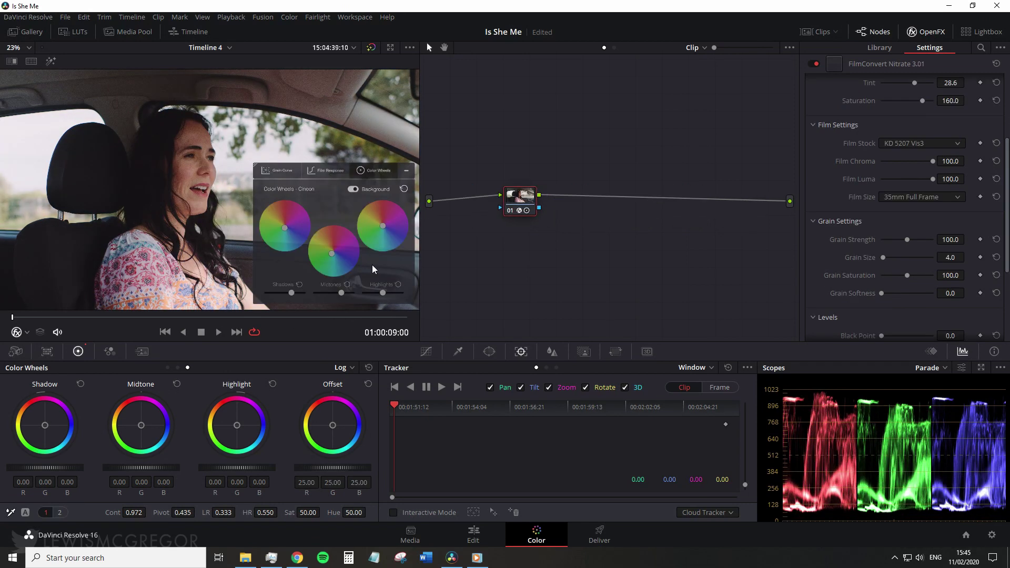
left_click_drag(292, 291, 387, 292)
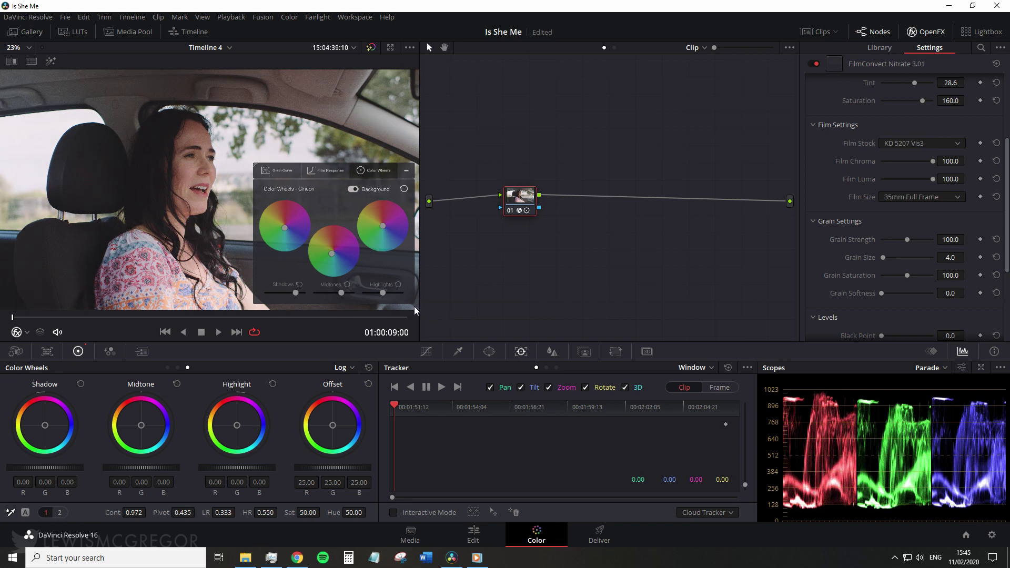
key("ctrl+z")
left_click(409, 172)
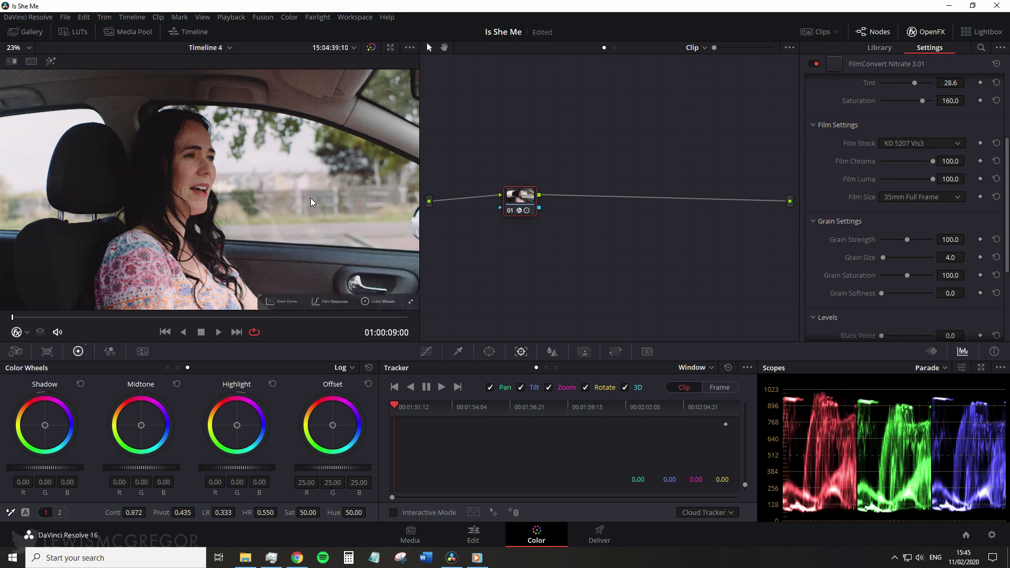
scroll(311, 199, "up", 3)
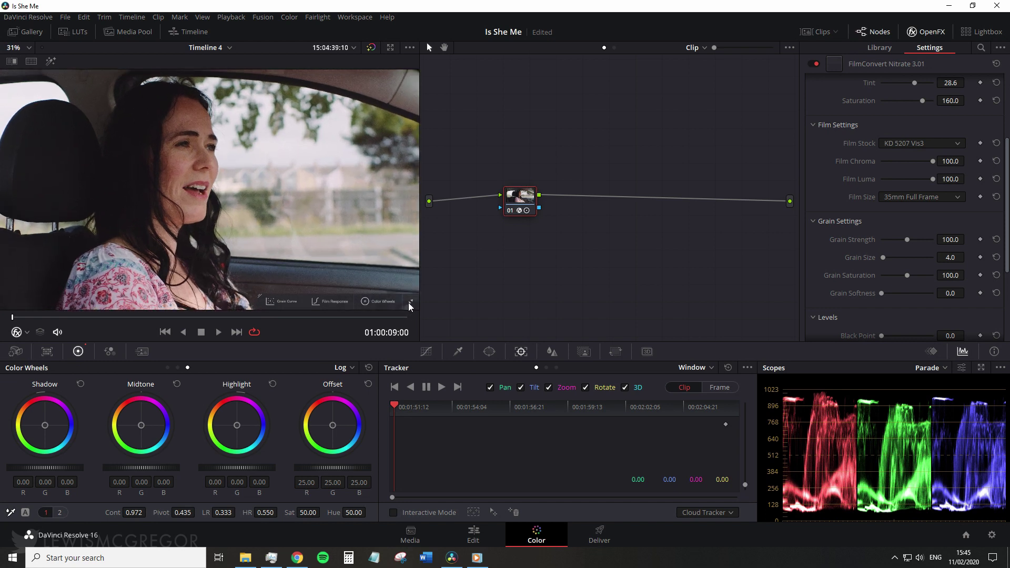
left_click(410, 302)
left_click_drag(294, 292, 293, 292)
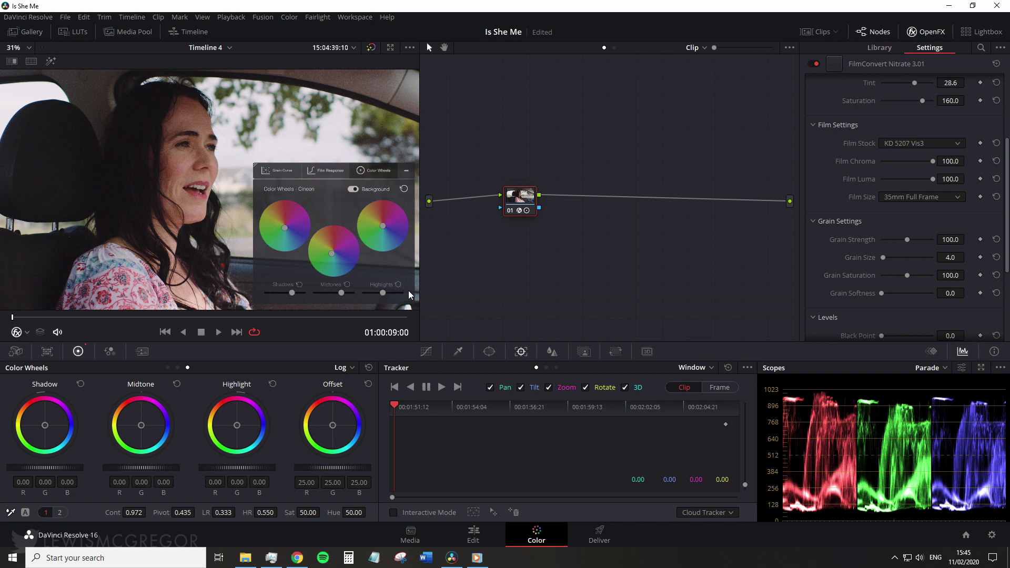
Collapse the overlay and lower the Film Luma to 92.8
left_click(406, 170)
scroll(317, 215, "down", 2)
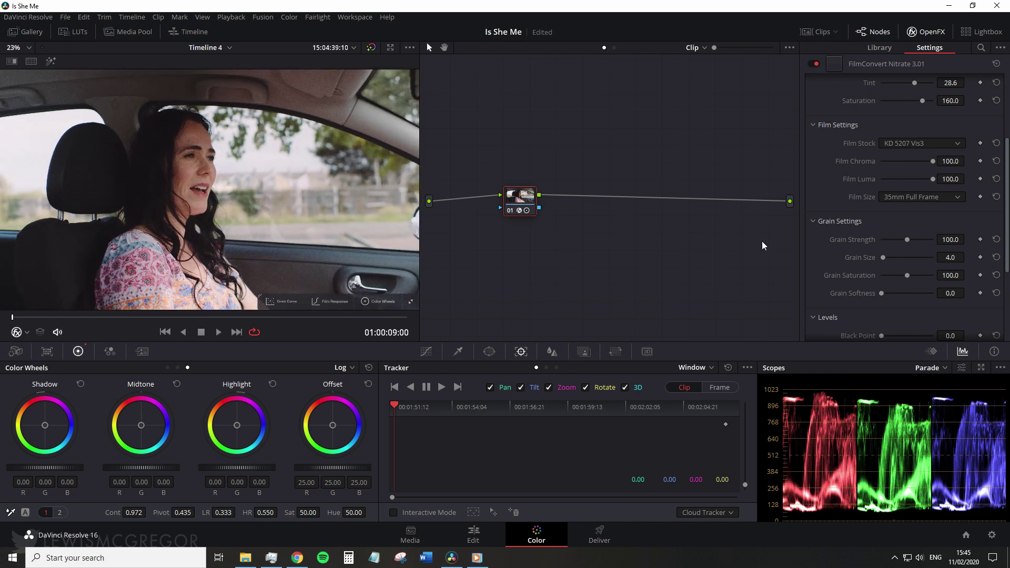
left_click(920, 181)
On the first clip, drag the FilmConvert Pro Levels Mid Point down to 53.0
scroll(920, 183, "up", 3)
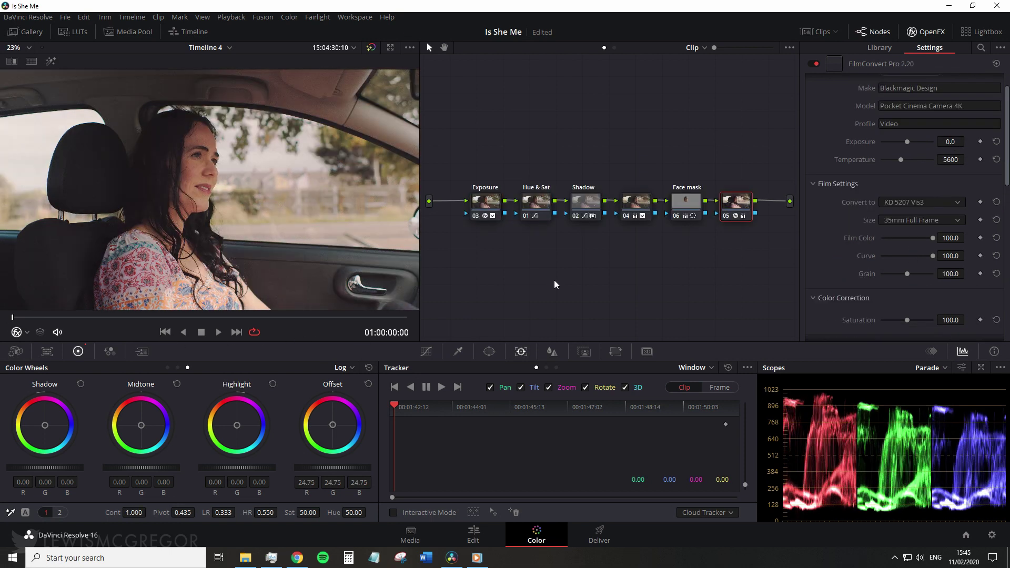
scroll(858, 270, "down", 6)
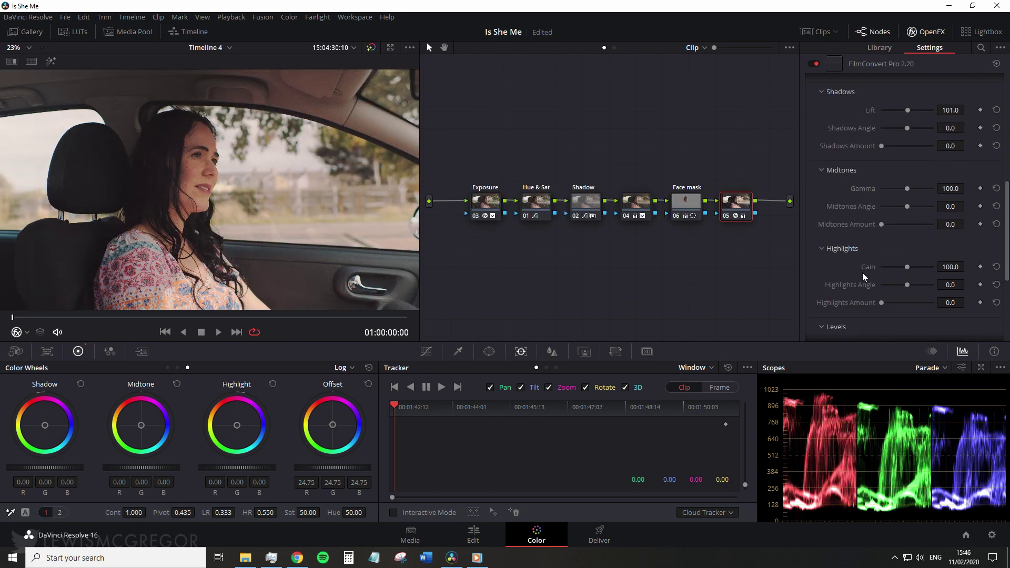
scroll(892, 272, "down", 1)
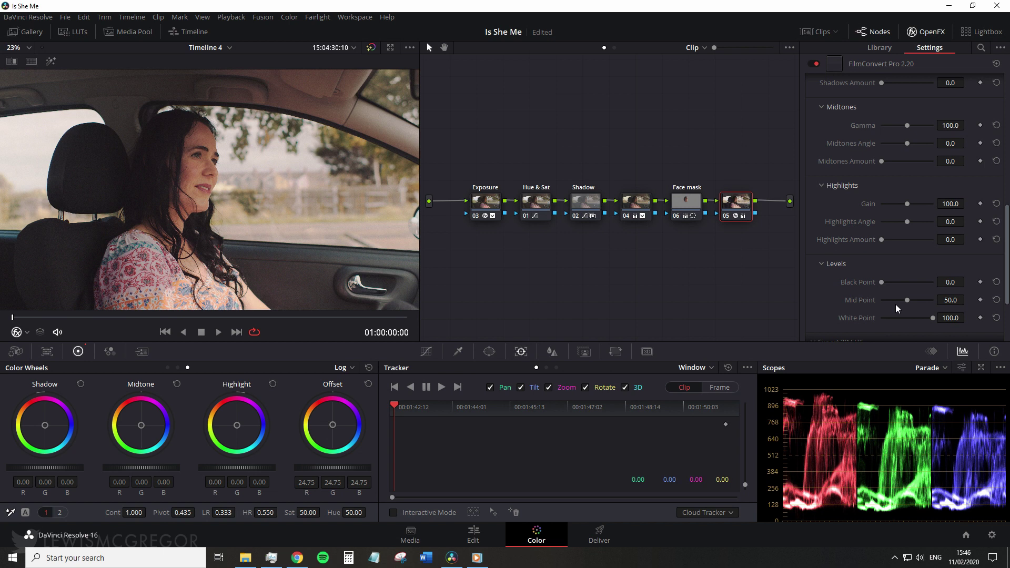
left_click_drag(914, 301, 907, 301)
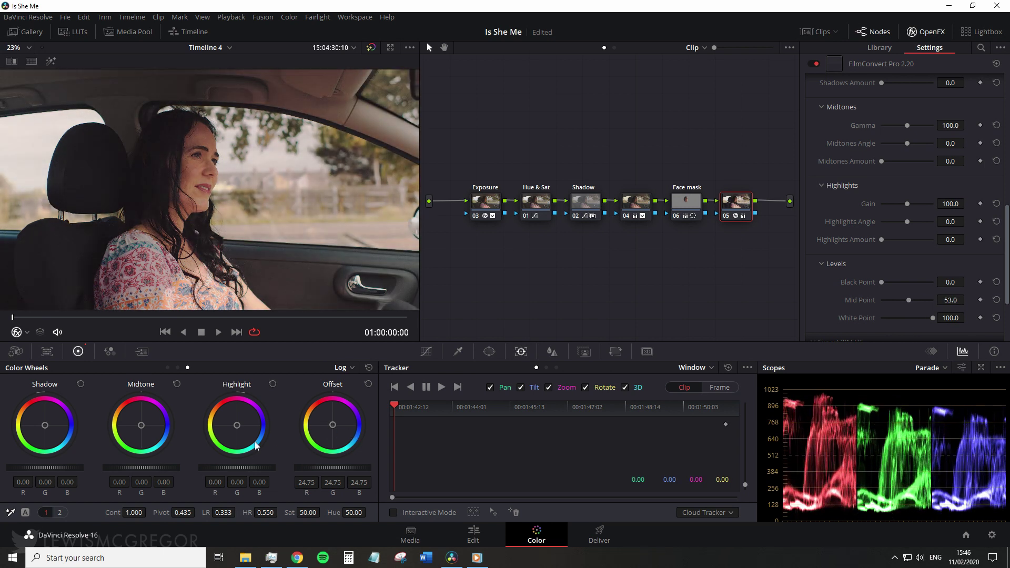
left_click_drag(140, 425, 143, 426)
On the car clip, enlarge the Color Wheels overlay and nudge the shadow and midtone pucks
left_click(236, 332)
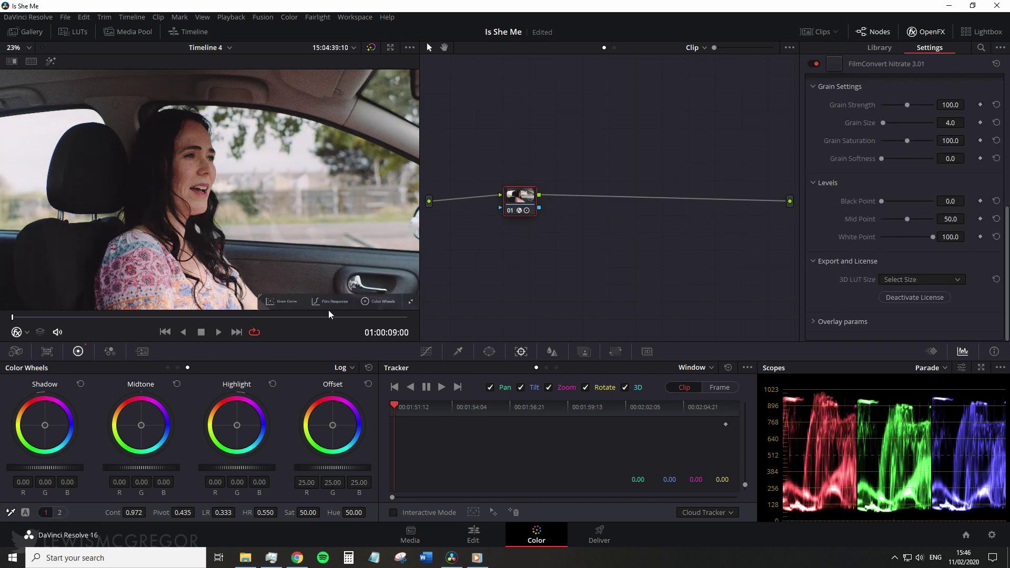
left_click(381, 301)
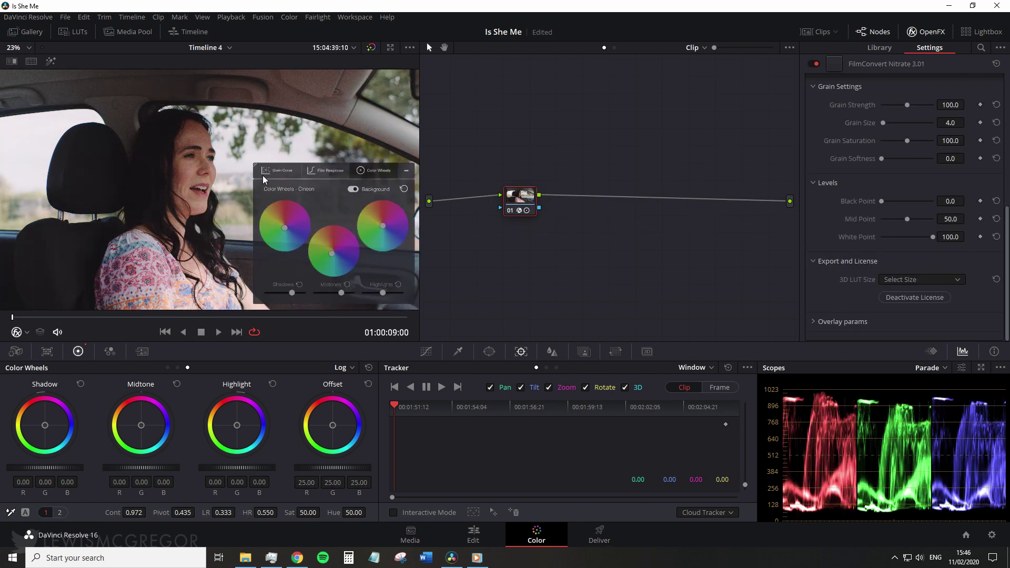
left_click_drag(255, 165, 230, 142)
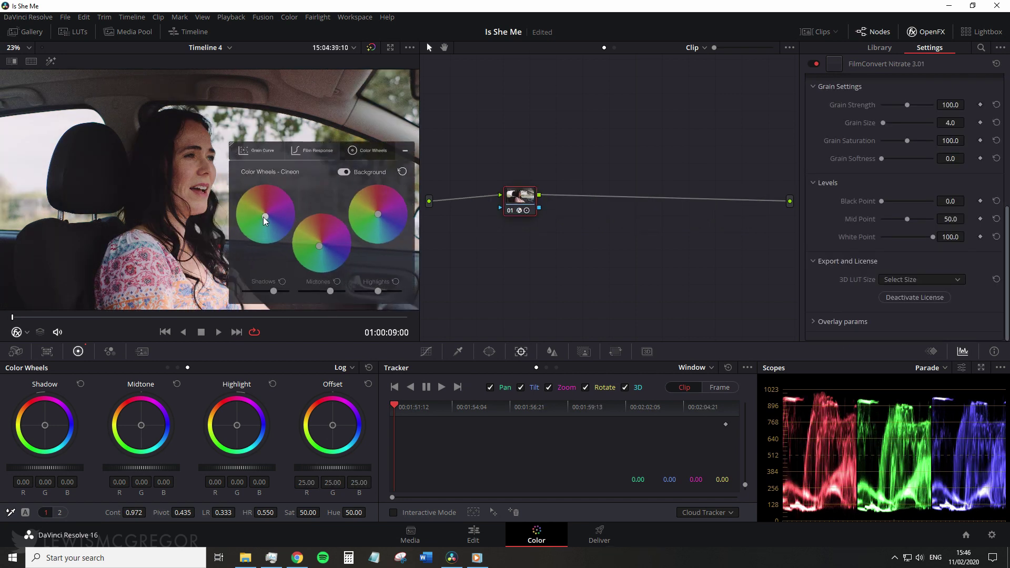
left_click_drag(263, 217, 266, 216)
mouse_move(319, 244)
left_mouse_down()
mouse_move(327, 239)
mouse_move(322, 246)
left_mouse_up()
Show the grain response curve overlay and zoom the viewer in to frame the face
left_click(266, 152)
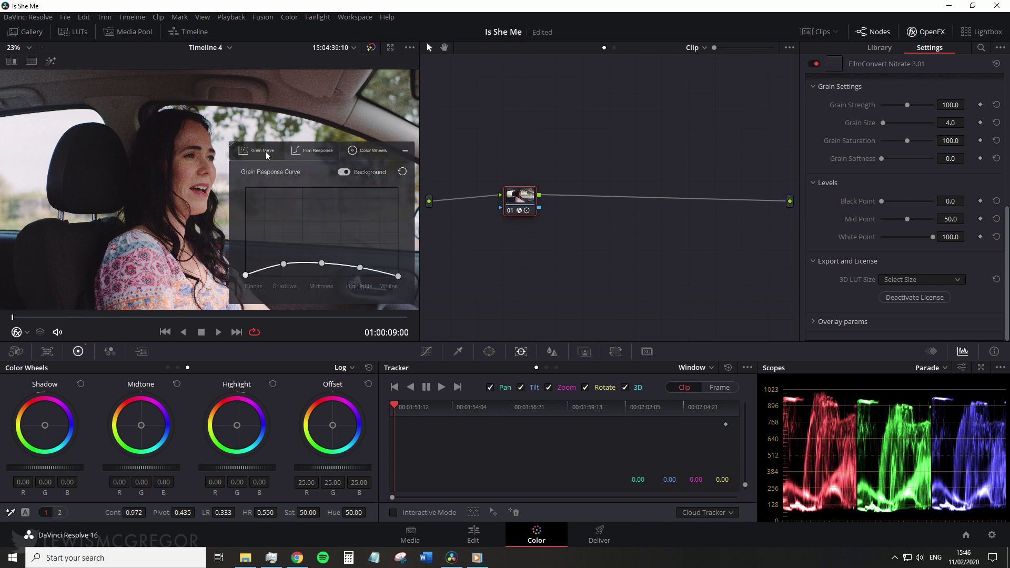
scroll(121, 228, "up", 3)
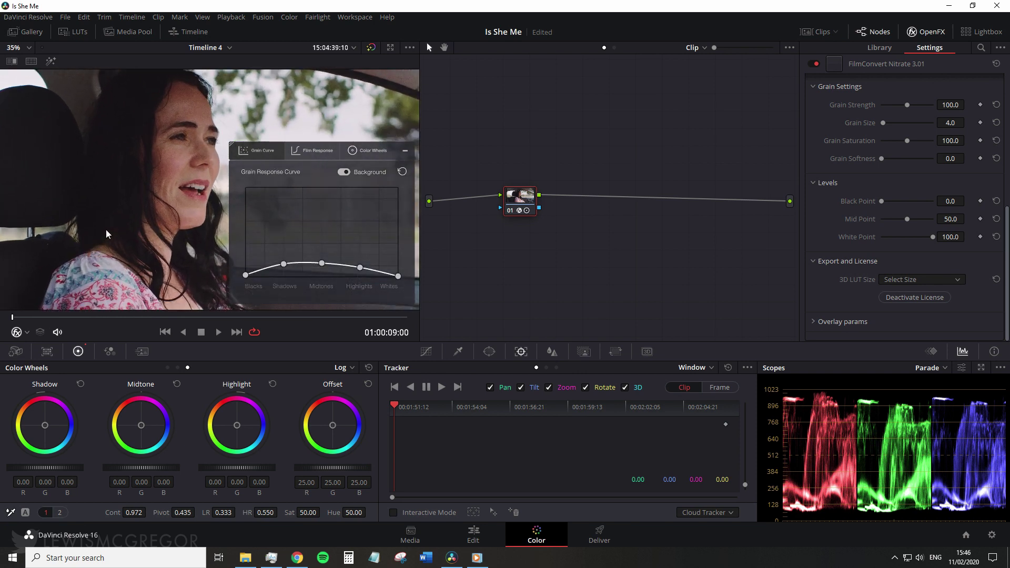
scroll(840, 244, "up", 3)
scroll(849, 243, "up", 1)
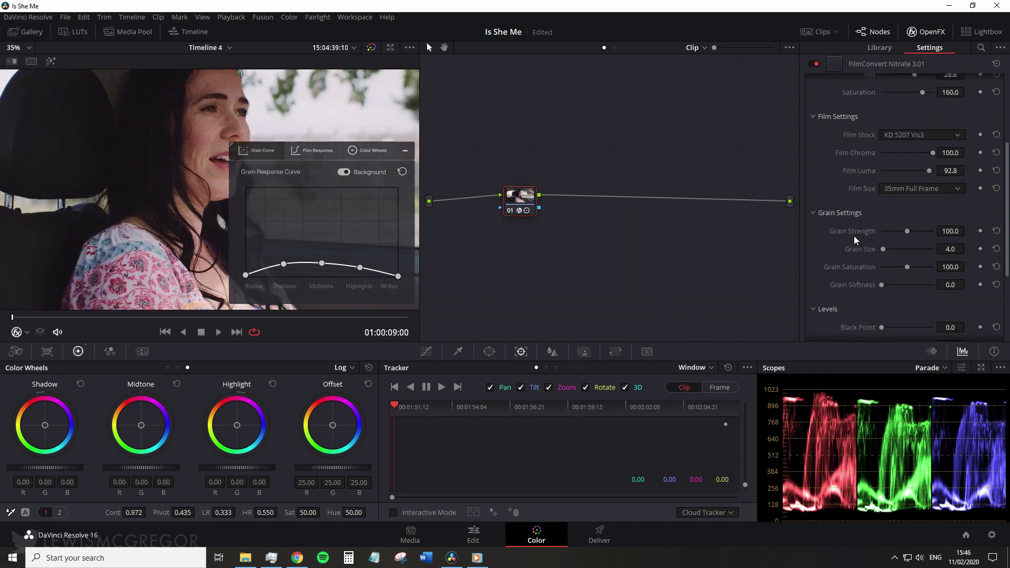
scroll(151, 234, "up", 1)
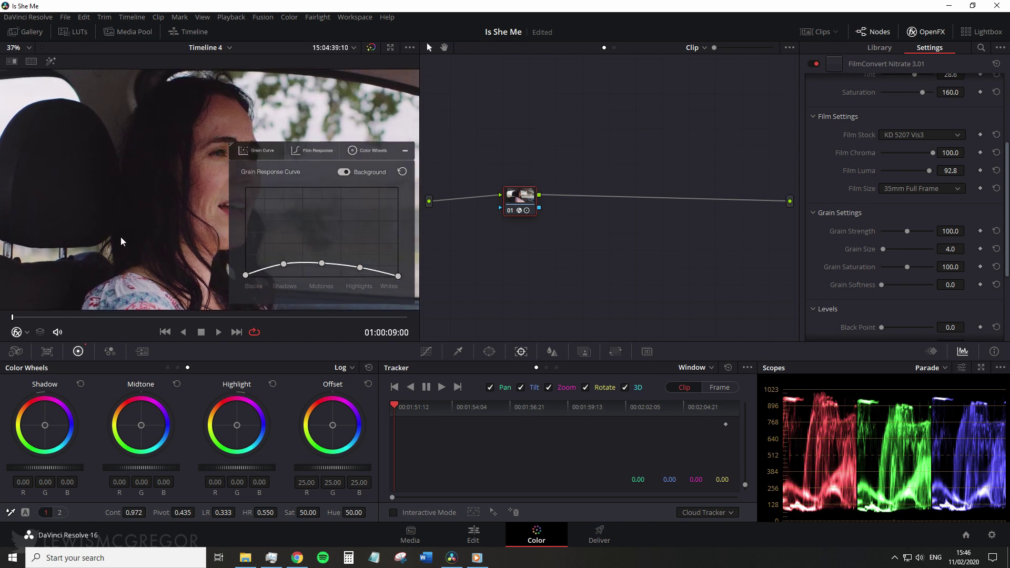
left_click_drag(138, 227, 96, 185)
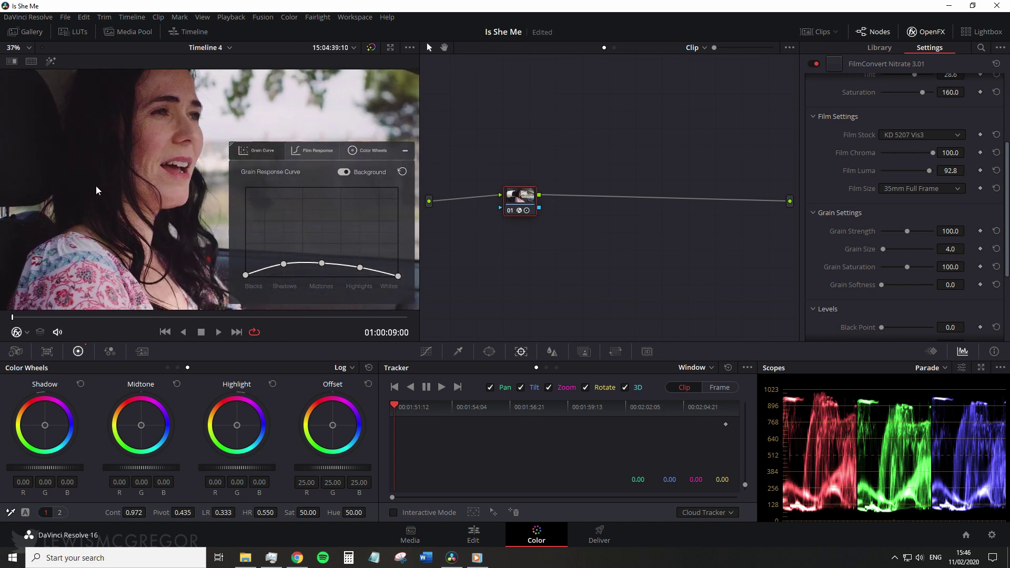
left_click_drag(145, 225, 165, 225)
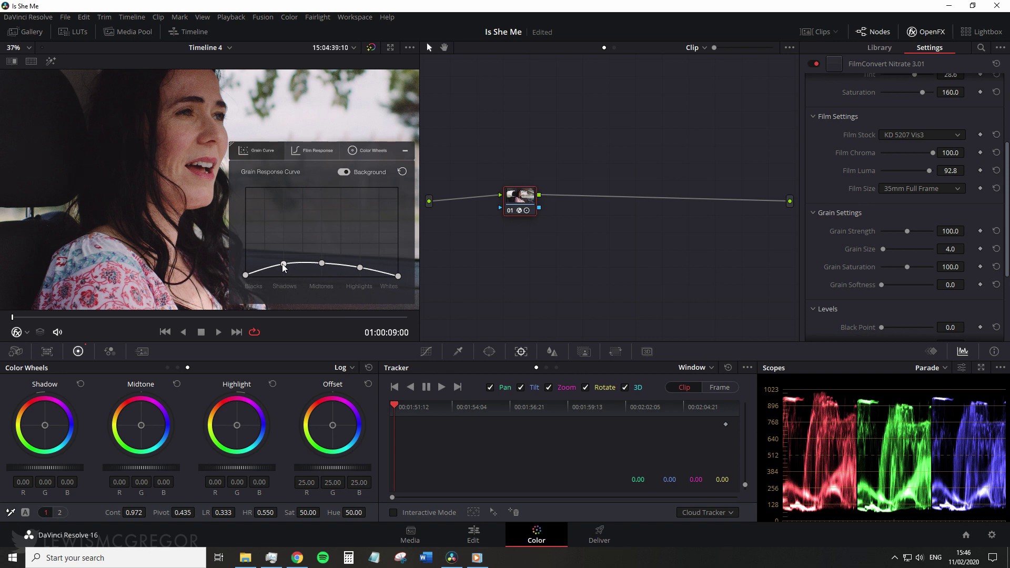
Raise Grain Strength to 146.9 and lift the curve's Shadows and Highlights points
left_click_drag(907, 231, 918, 231)
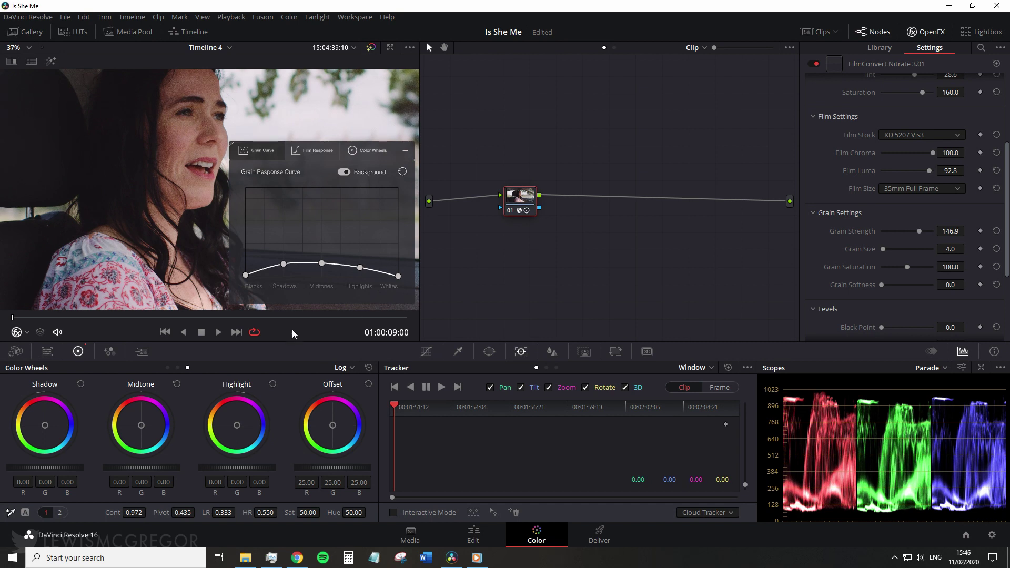
left_click_drag(283, 263, 286, 279)
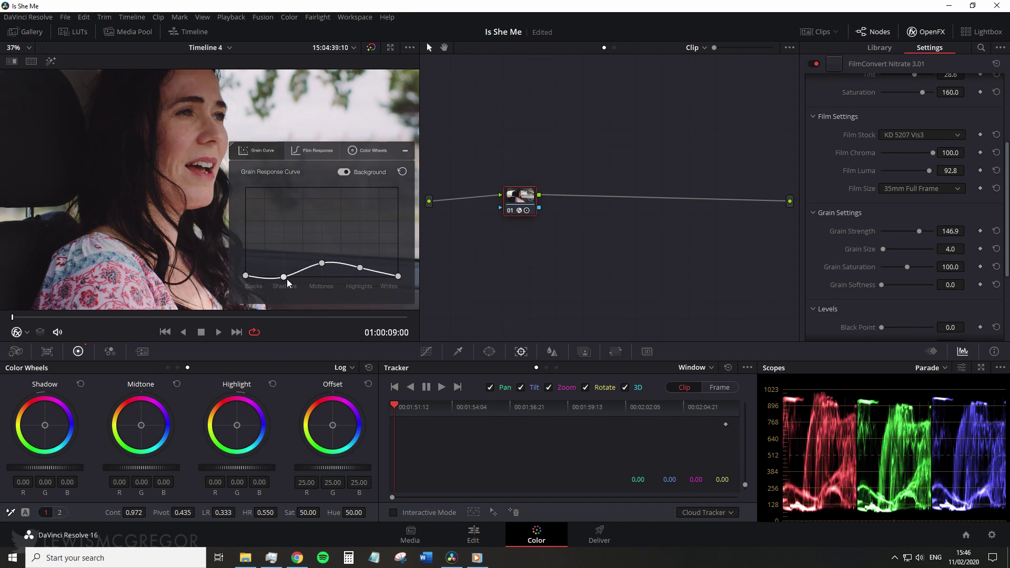
left_click_drag(286, 278, 285, 272)
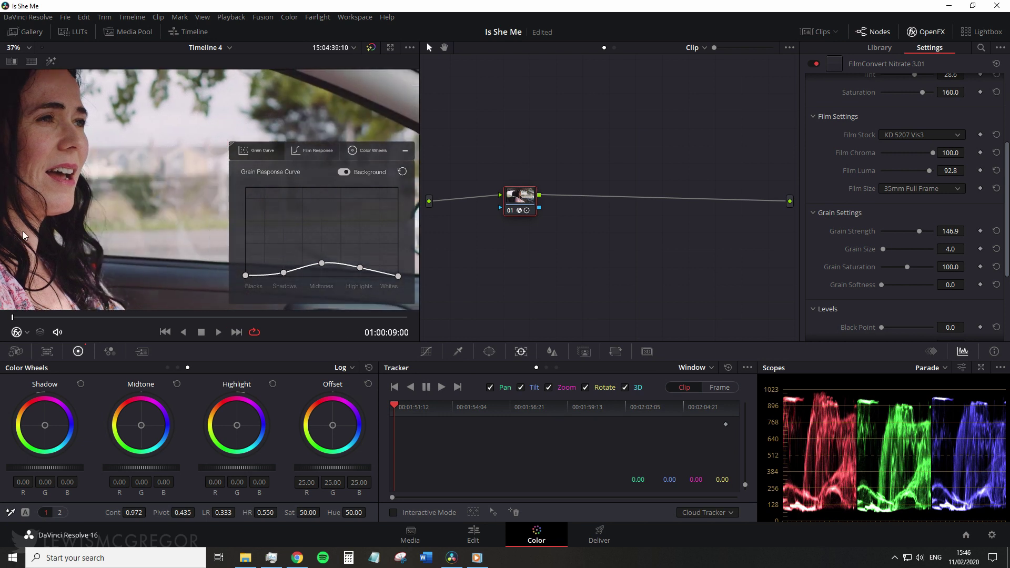
scroll(148, 228, "up", 1)
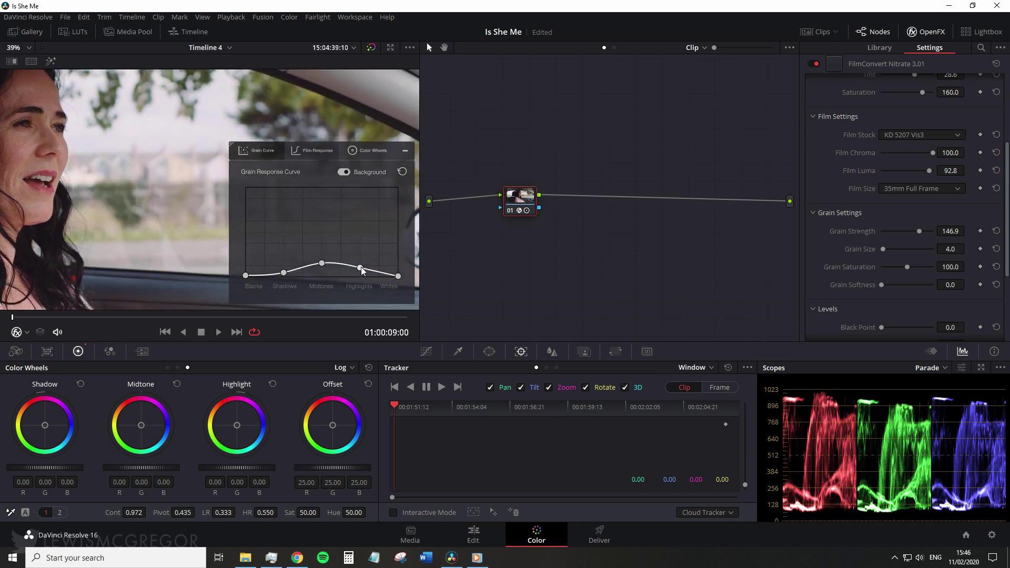
left_click_drag(362, 261, 370, 235)
Reset the grain response curve to its default arch
scroll(144, 251, "down", 2)
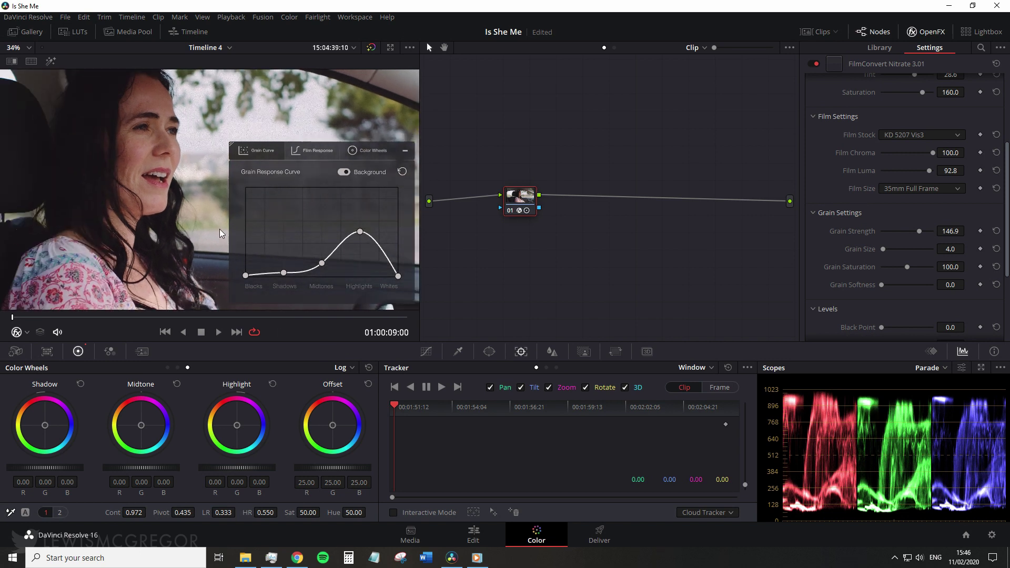
left_click(402, 171)
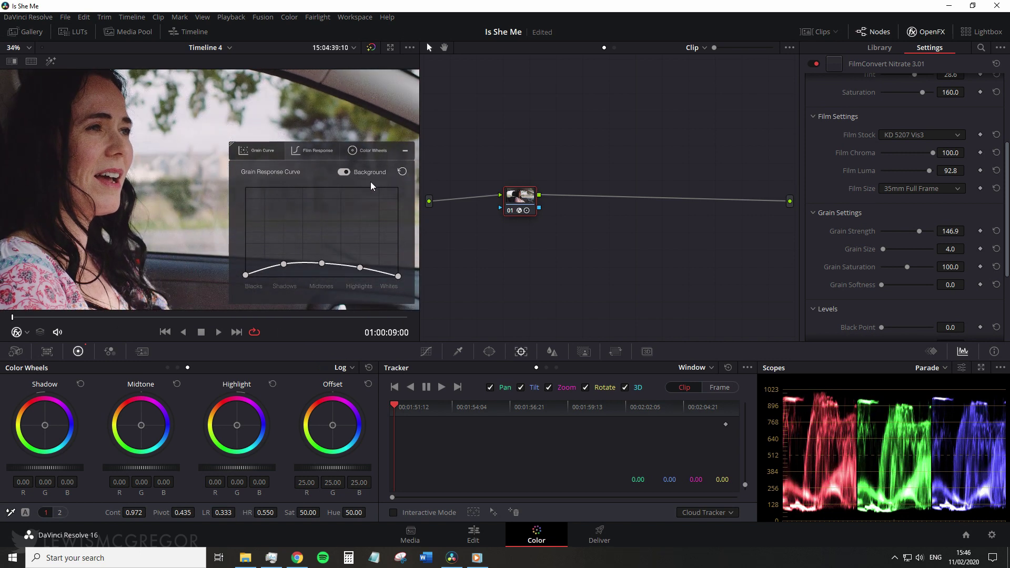
scroll(121, 237, "down", 3)
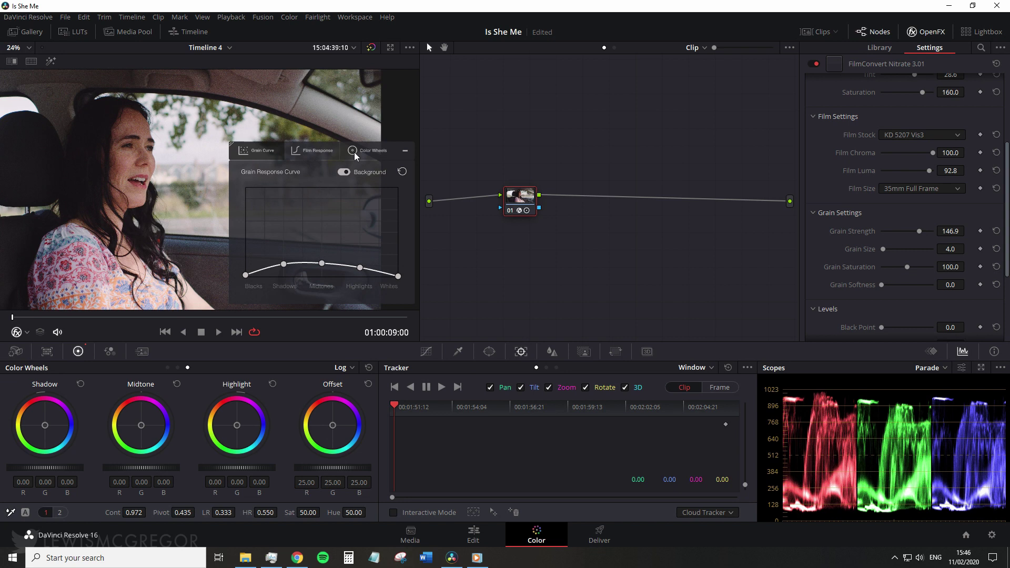
Shrink and move the grain curve overlay, fit the image to the viewer, and collapse the overlay
mouse_move(361, 143)
left_mouse_down()
mouse_move(340, 147)
mouse_move(352, 150)
left_mouse_up()
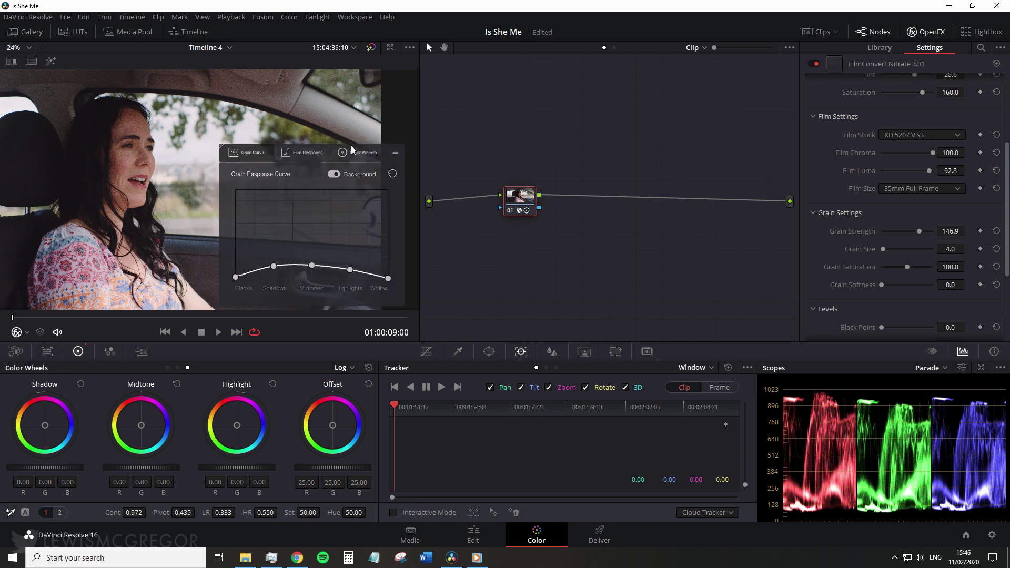
left_click_drag(222, 146, 260, 174)
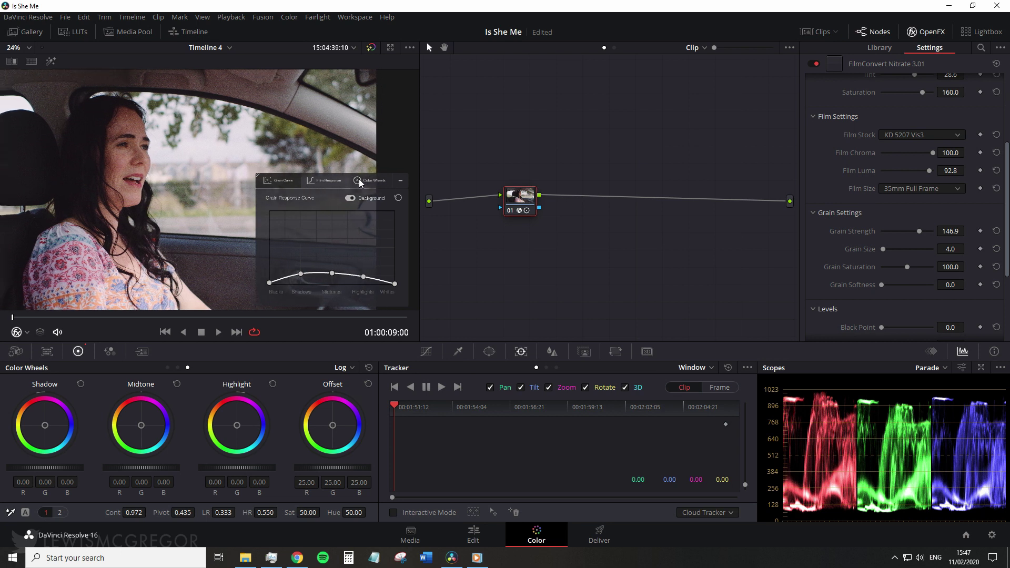
left_click(16, 48)
left_click(16, 62)
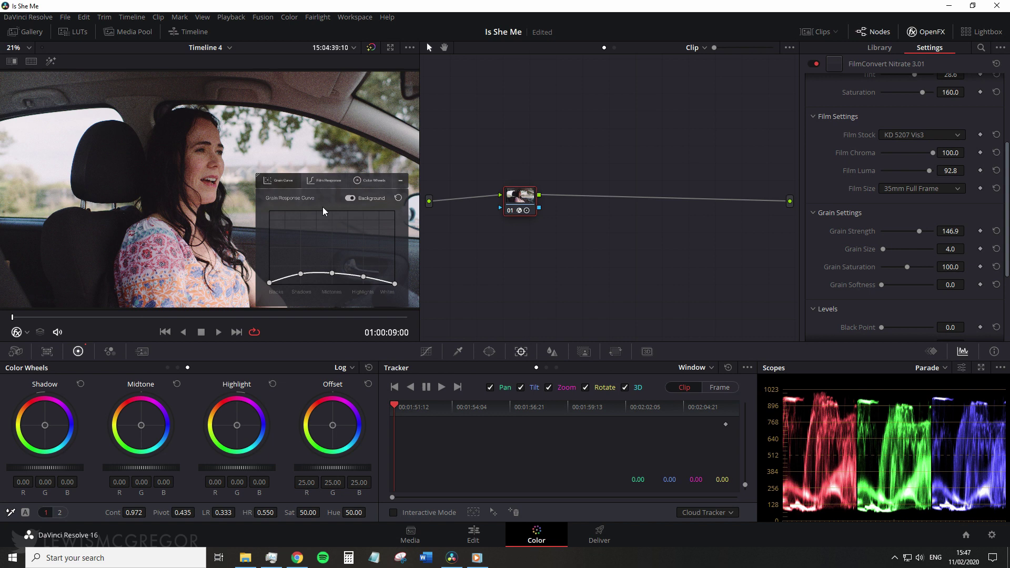
left_click(400, 181)
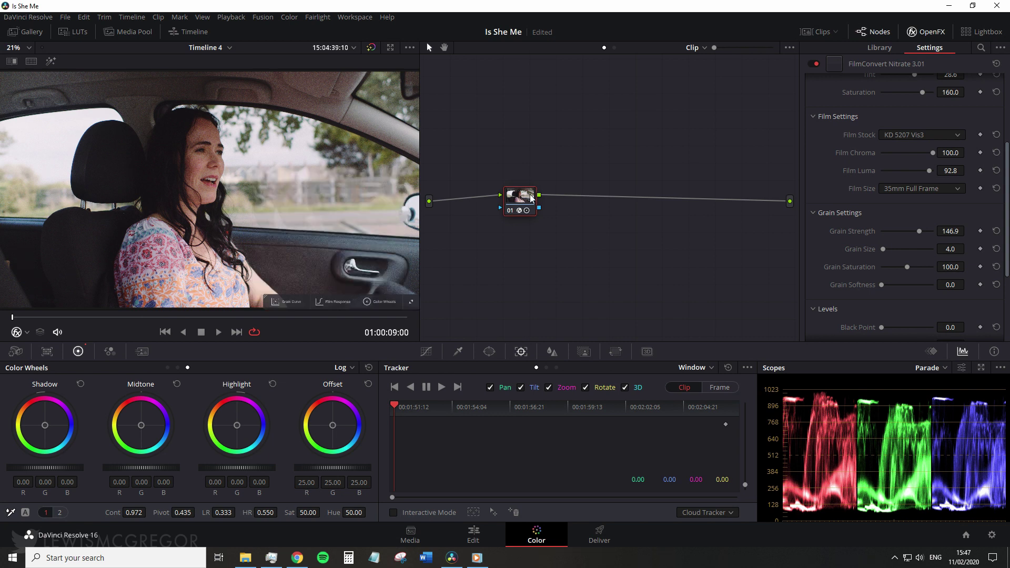
left_click_drag(523, 198, 512, 201)
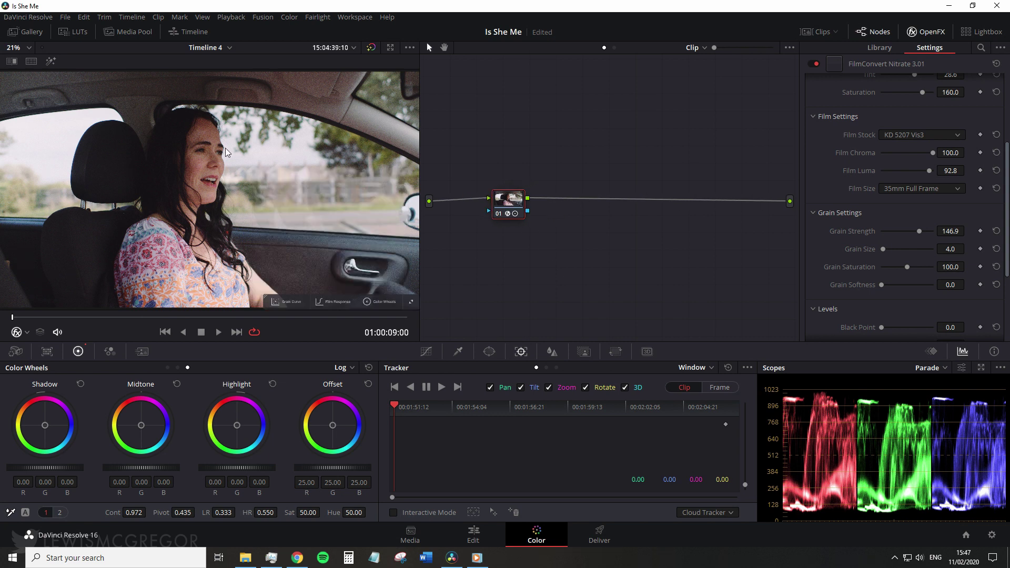
Reset Grain Strength to 100.0 and choose the KD P400 Ptra film stock
left_click(994, 231)
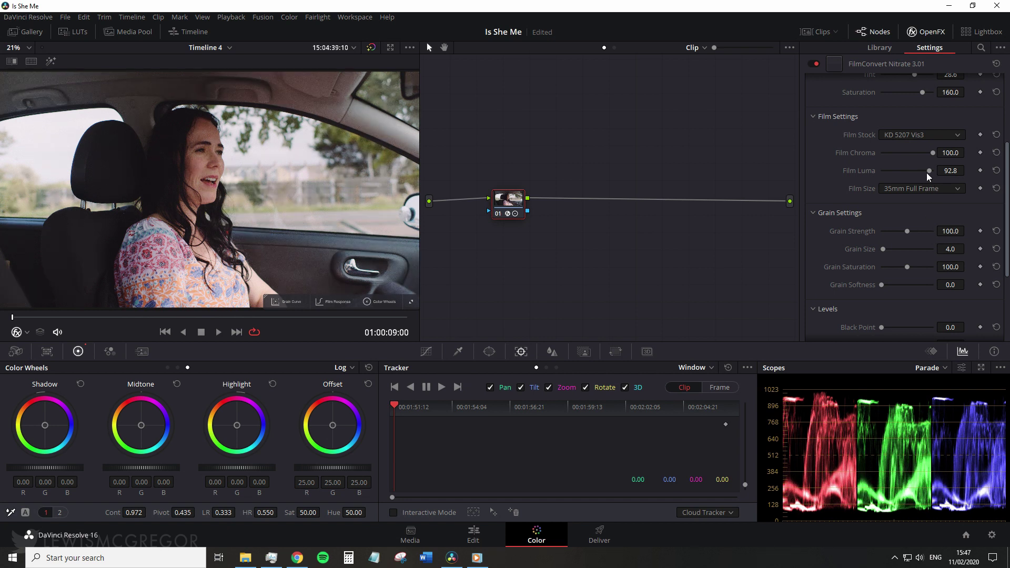
scroll(926, 173, "up", 3)
left_click(916, 263)
scroll(909, 337, "down", 3)
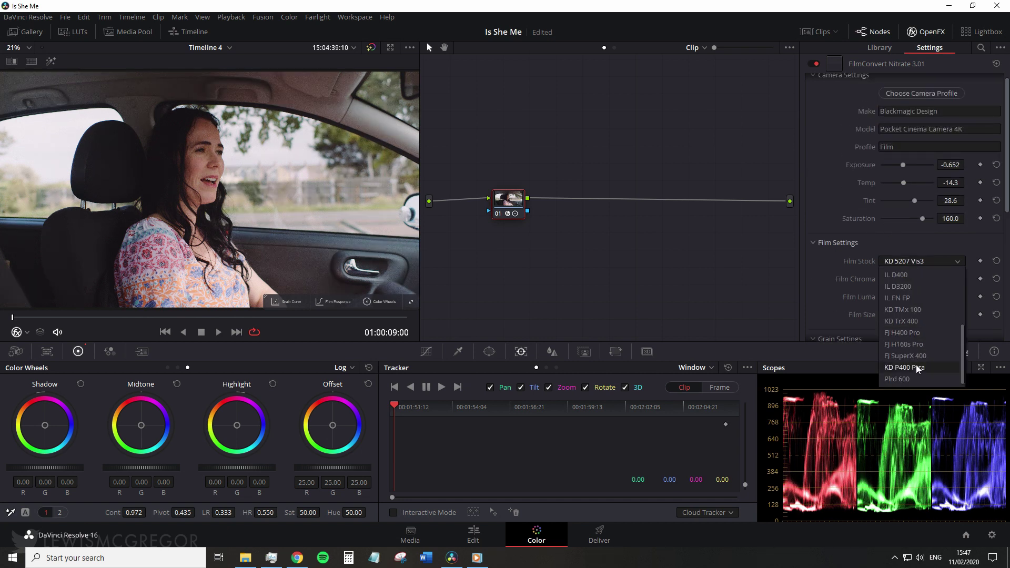
left_click(916, 365)
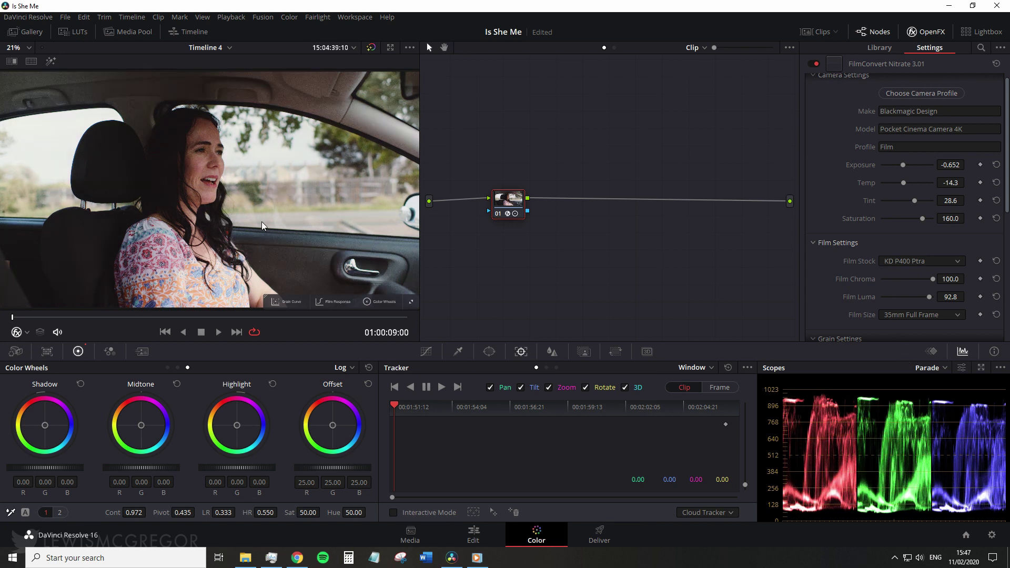
scroll(262, 225, "up", 3)
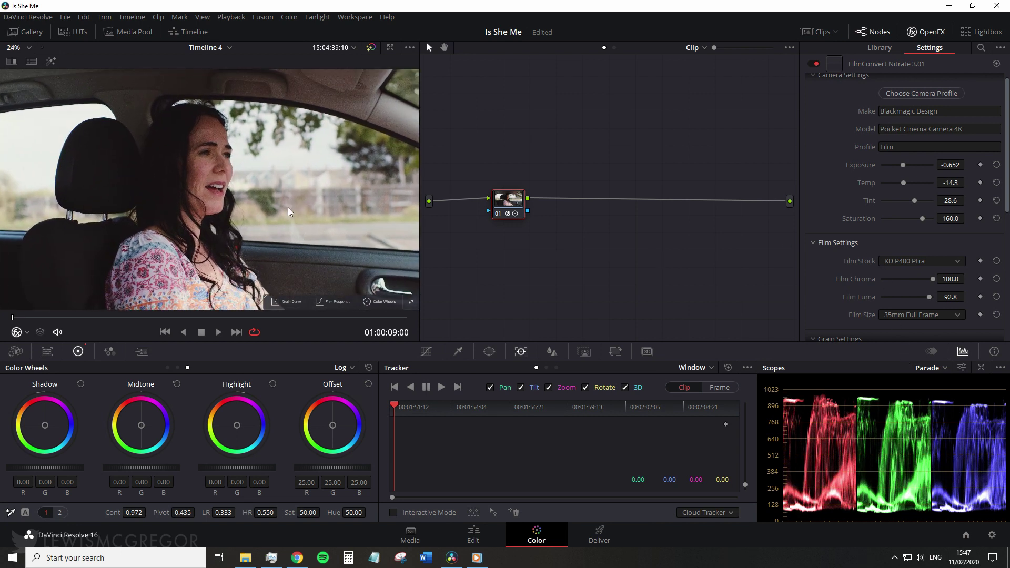
scroll(883, 290, "down", 5)
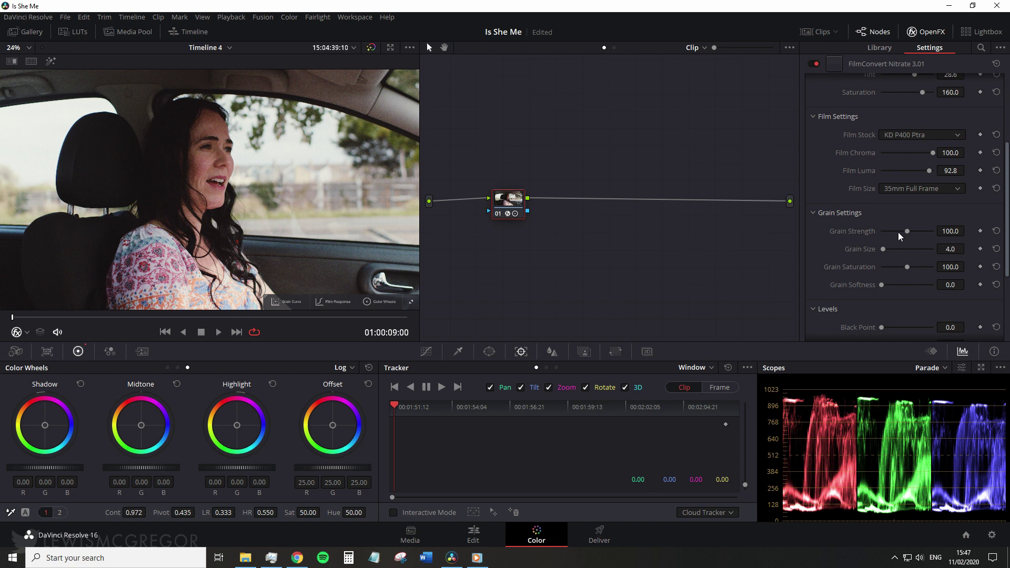
Enter 50 as the Grain Strength and nudge node 01 slightly right
double_click(953, 231)
type("50")
key("Return")
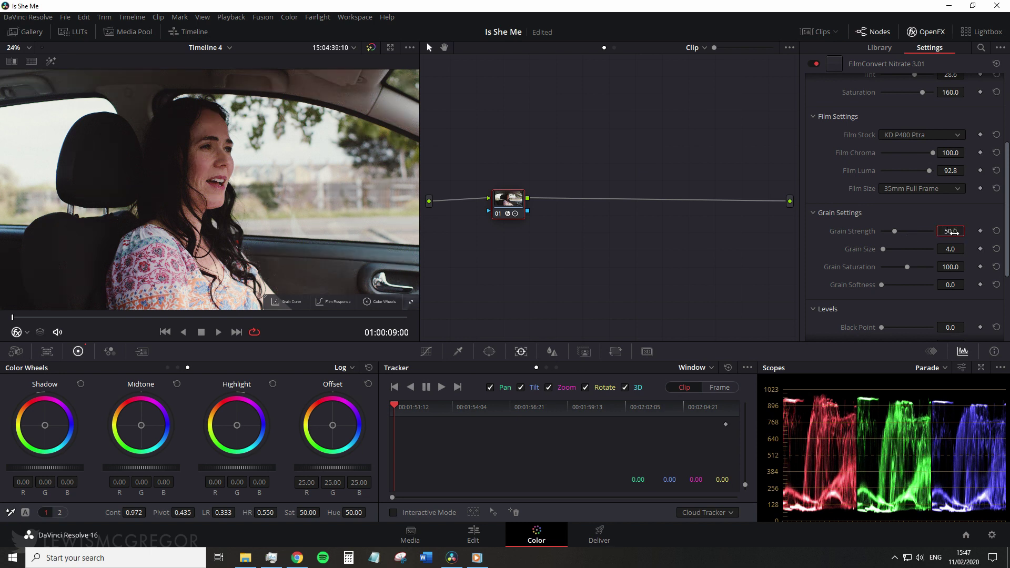
scroll(306, 194, "up", 1)
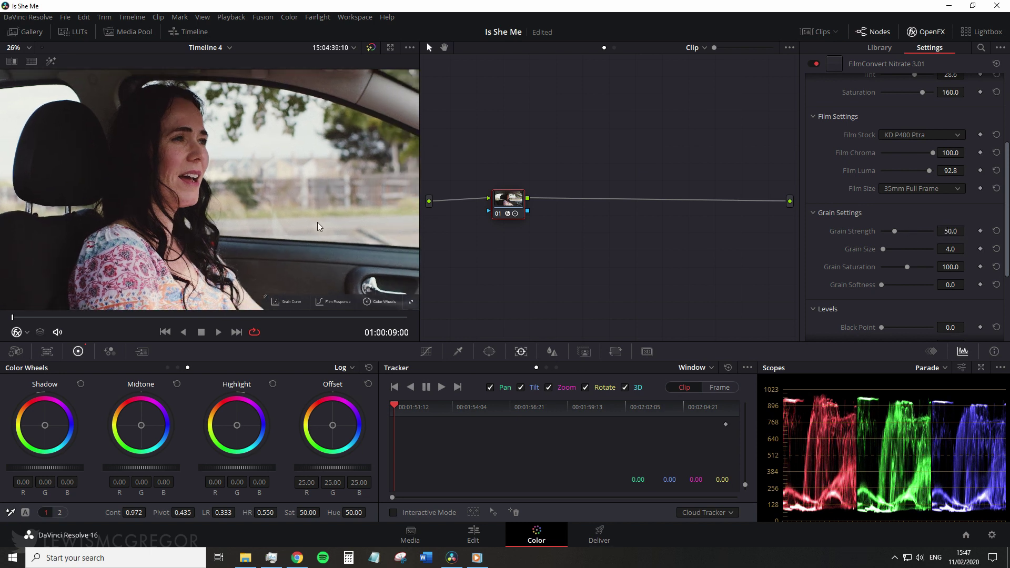
left_click(16, 332)
left_click(58, 348)
scroll(129, 260, "down", 1)
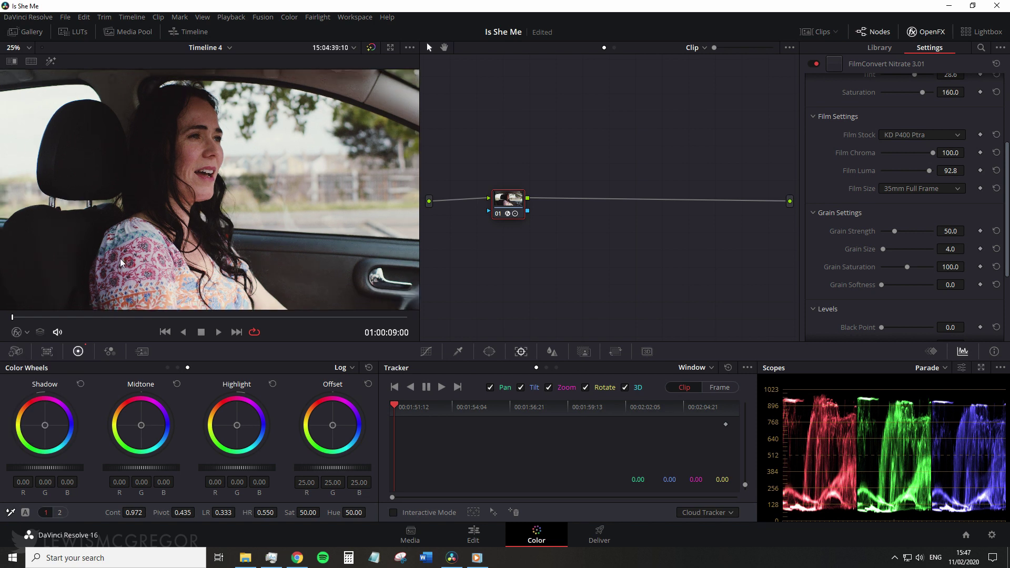
left_click_drag(503, 205, 517, 207)
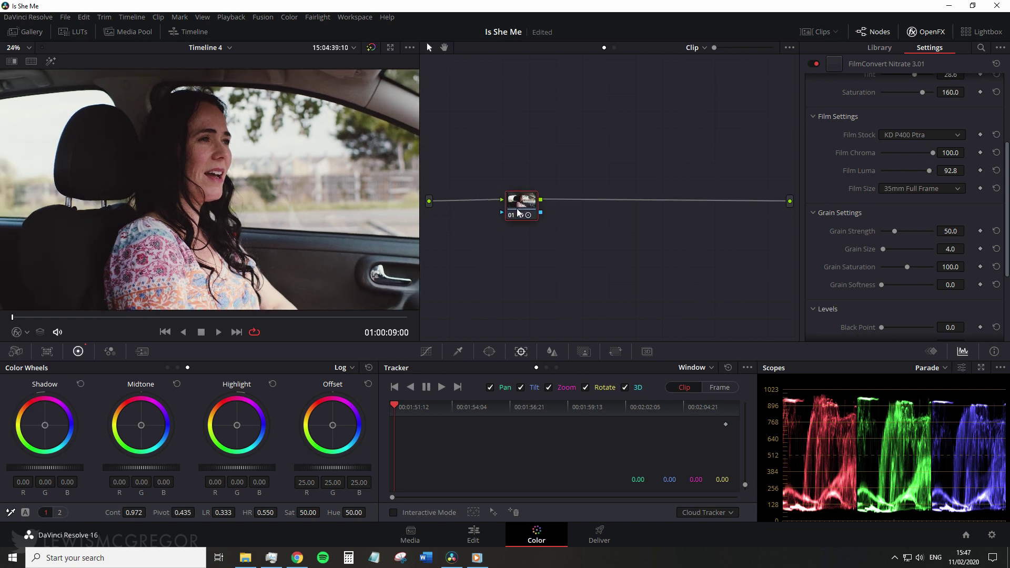
scroll(915, 314, "up", 4)
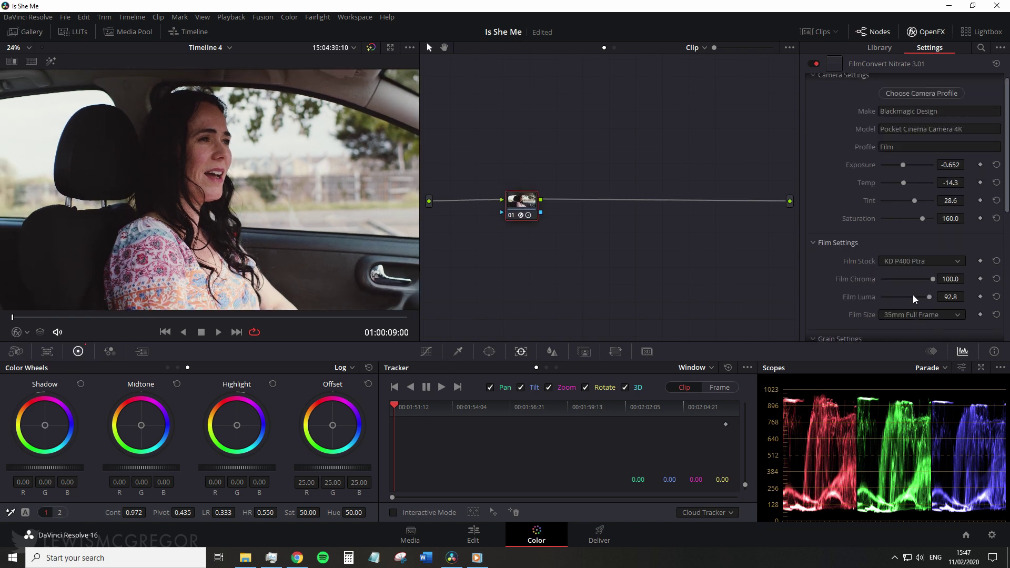
Reset Temp to 0.0, nudge it down to -1.8, and raise Tint slightly
double_click(944, 183)
type("0")
key("Return")
left_click_drag(946, 183, 967, 200)
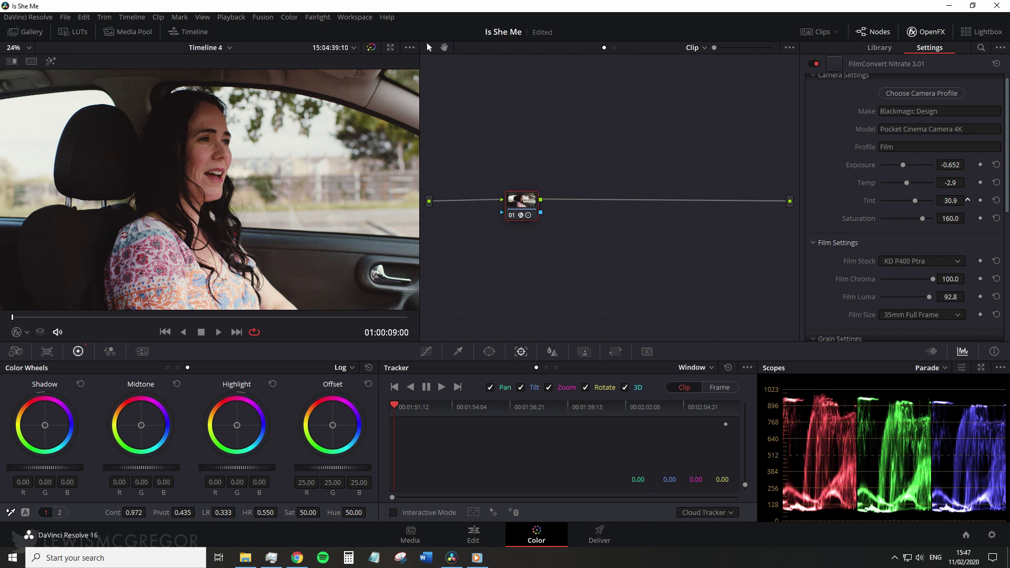
left_click_drag(967, 199, 967, 199)
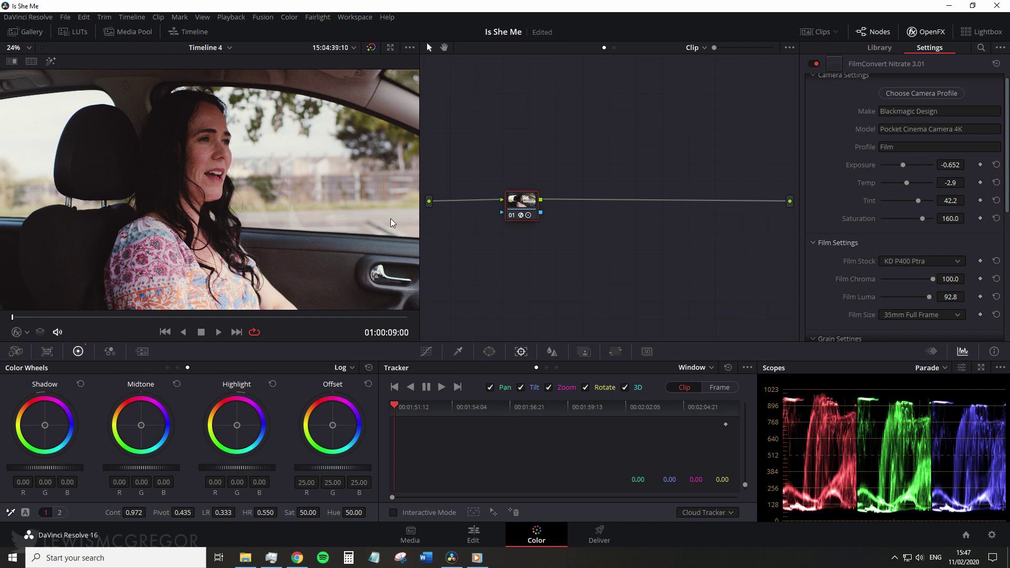
scroll(377, 219, "down", 1)
left_click_drag(363, 218, 358, 225)
scroll(359, 225, "up", 1)
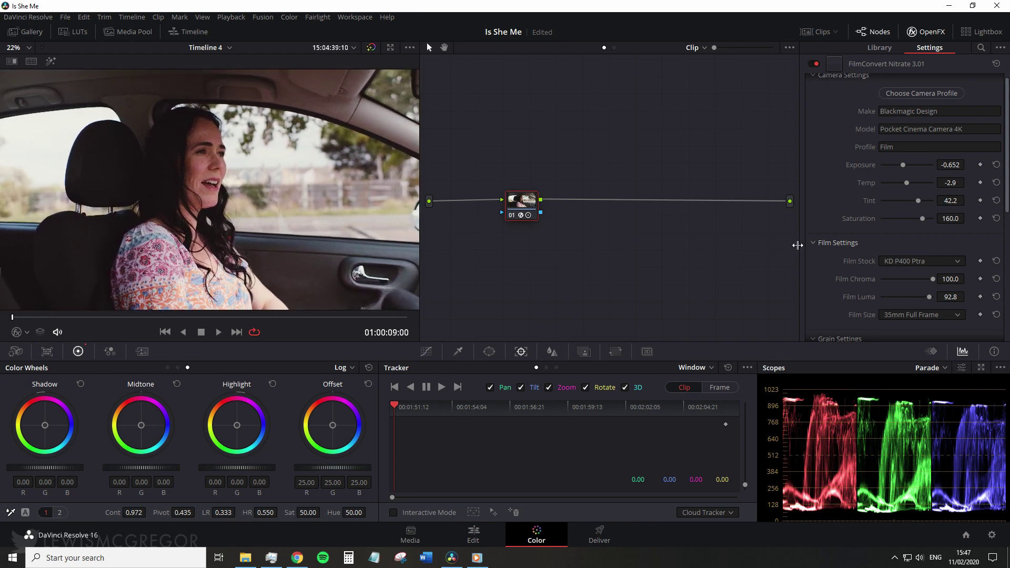
scroll(951, 237, "down", 3)
scroll(888, 261, "down", 3)
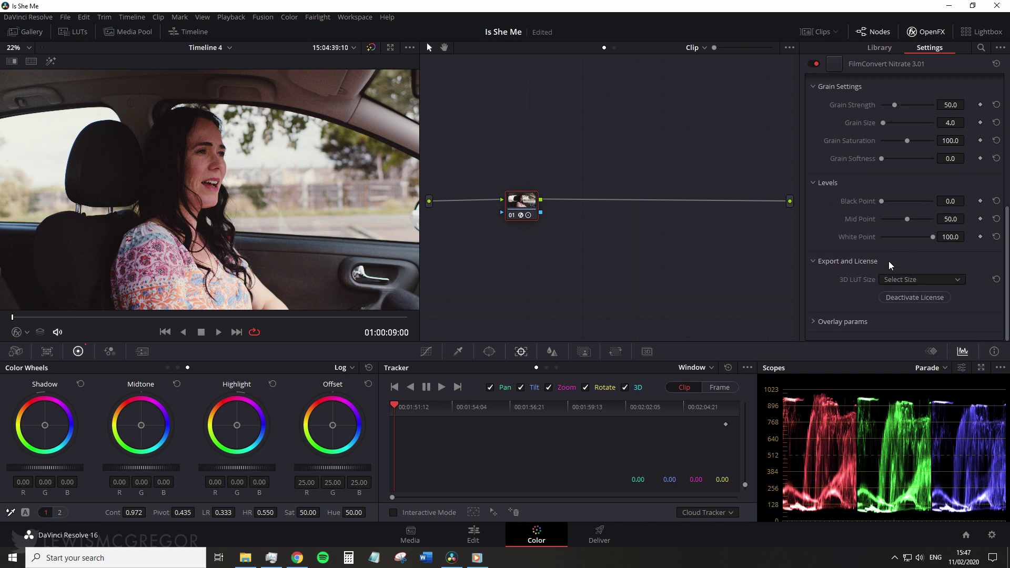
scroll(913, 220, "up", 4)
scroll(913, 214, "up", 2)
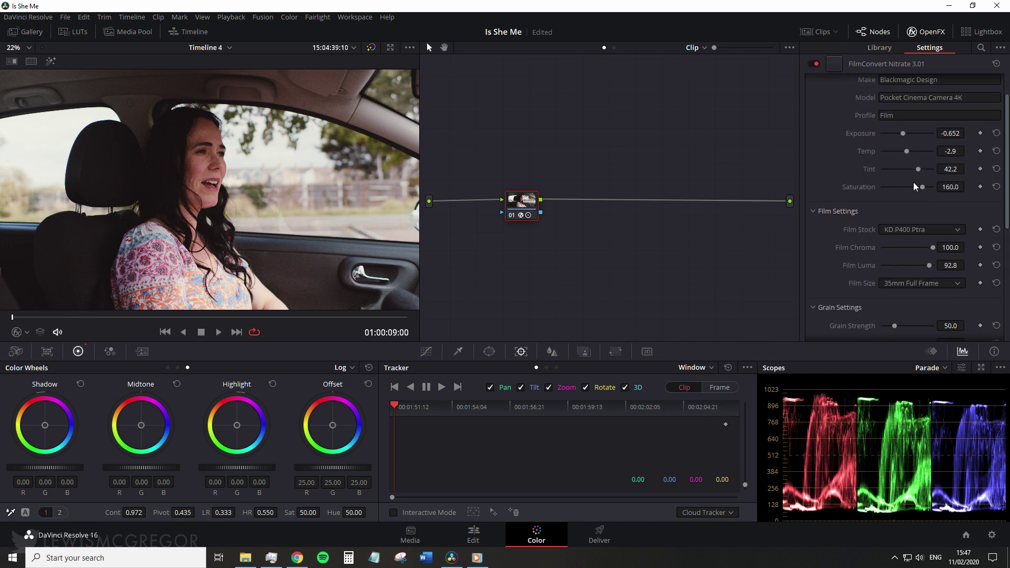
Set Tint to 35.0, fine-tune Temp, and lower contrast to about 0.96 after comparing
left_click(949, 169)
type("35")
key("Return")
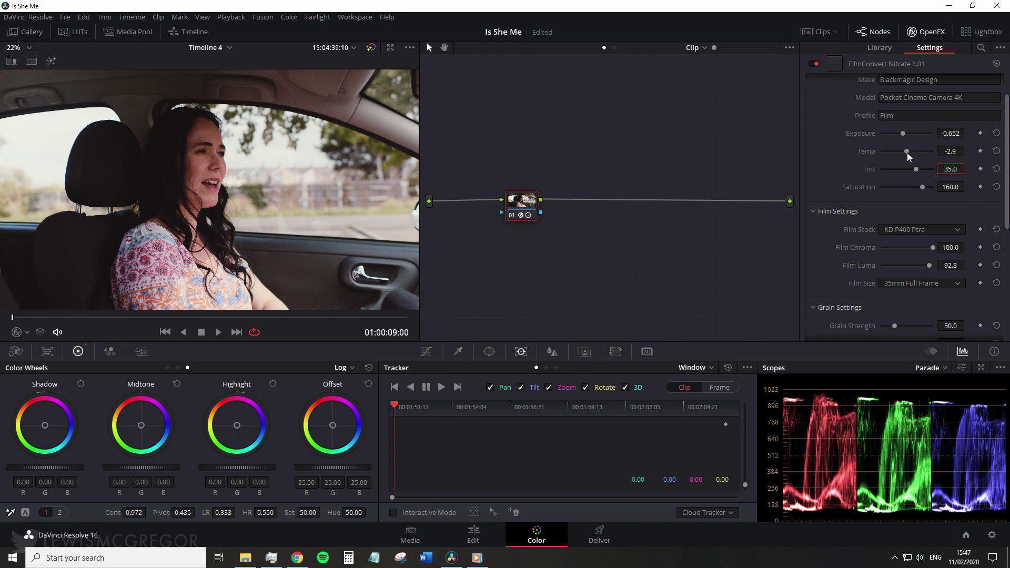
left_click_drag(907, 152, 905, 153)
scroll(291, 217, "down", 1)
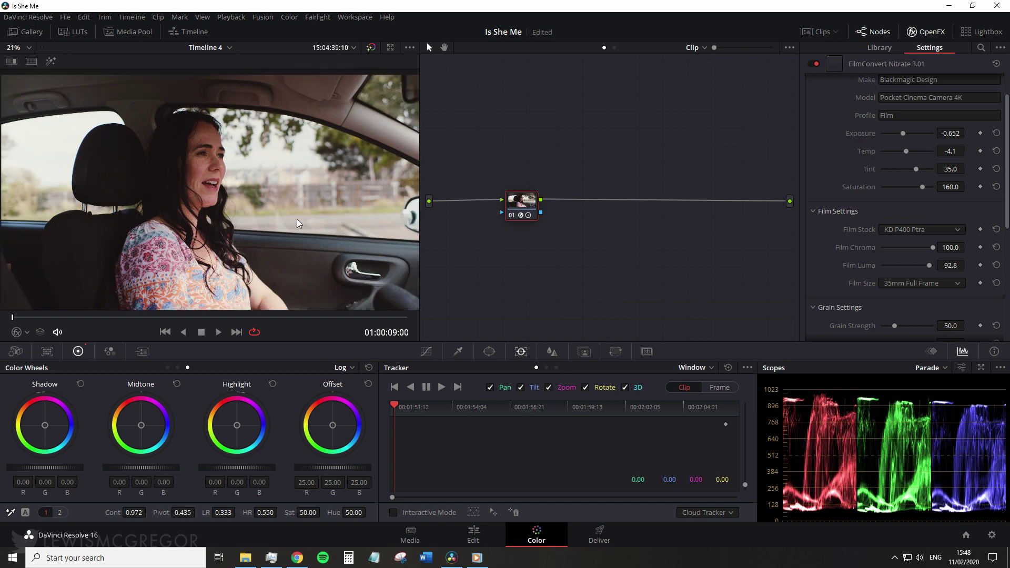
key("ctrl+d")
key("ctrl+d")
left_click_drag(134, 512, 134, 513)
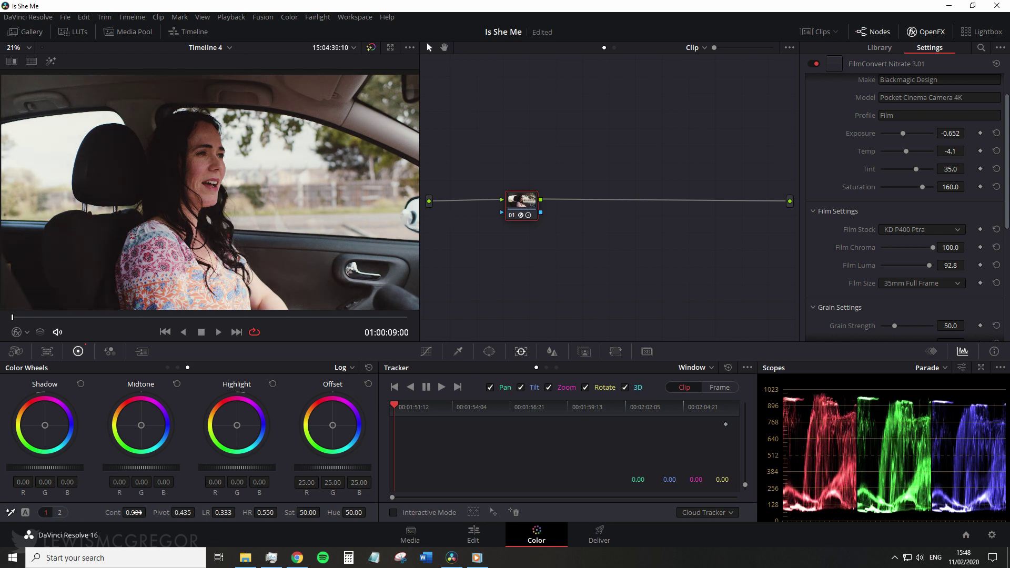